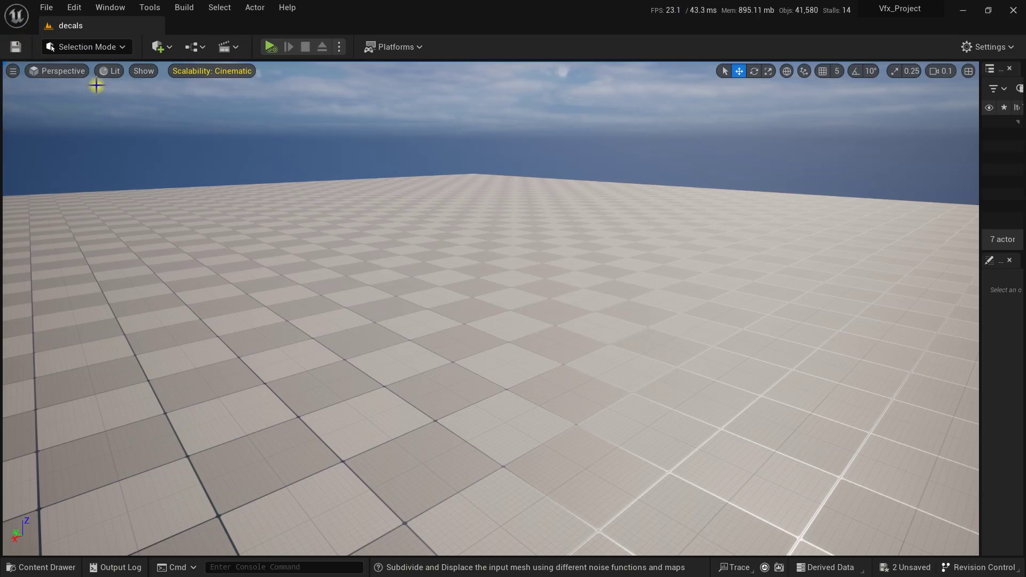
Search the plugins for "modeling" and check whether Modeling Tools Editor Mode is enabled.
click(79, 11)
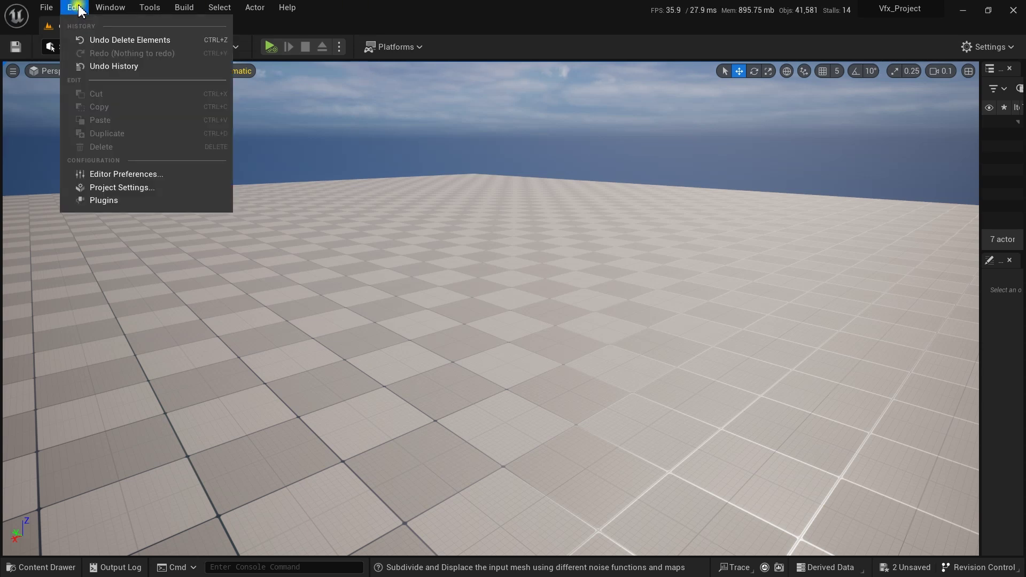
click(126, 201)
text(modeling)
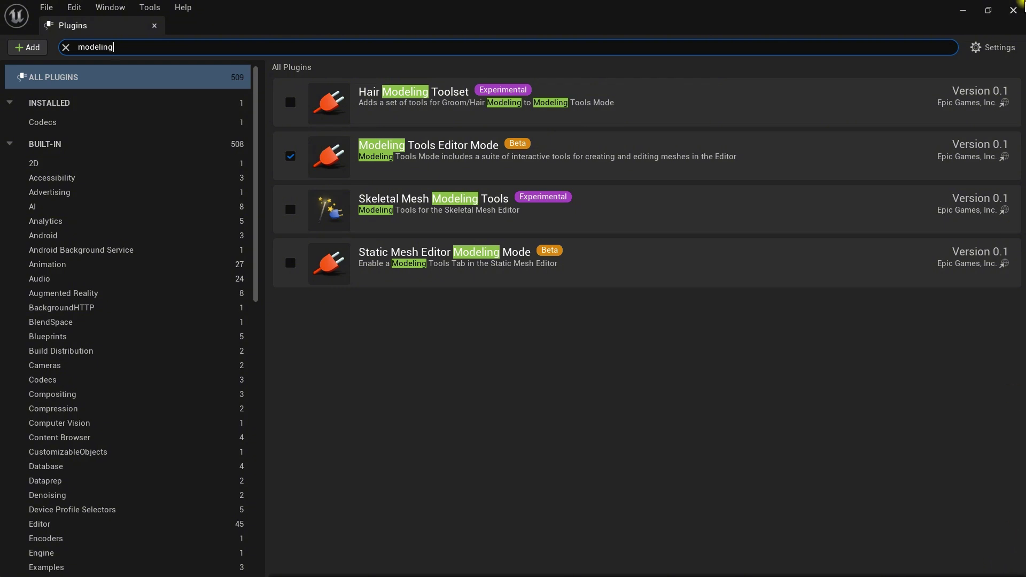
click(153, 26)
Open Quixel Bridge and browse its Decals category.
key(ctrl+space)
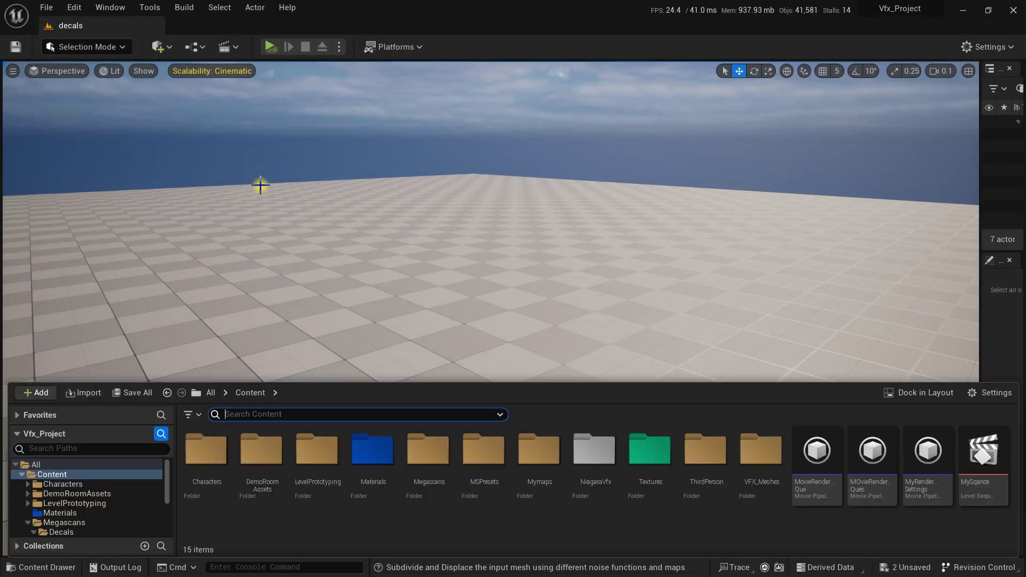
click(163, 48)
click(220, 96)
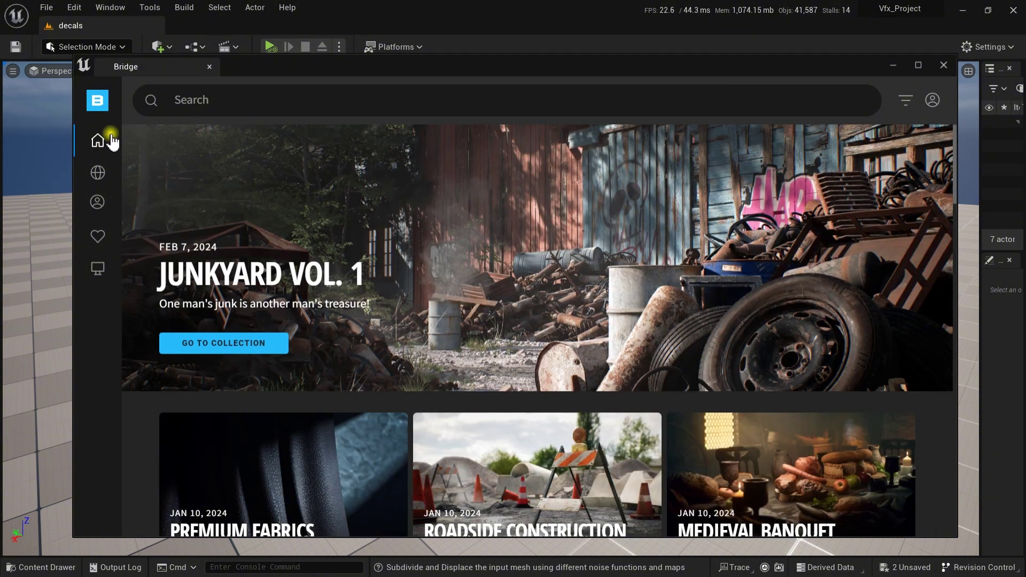
click(89, 145)
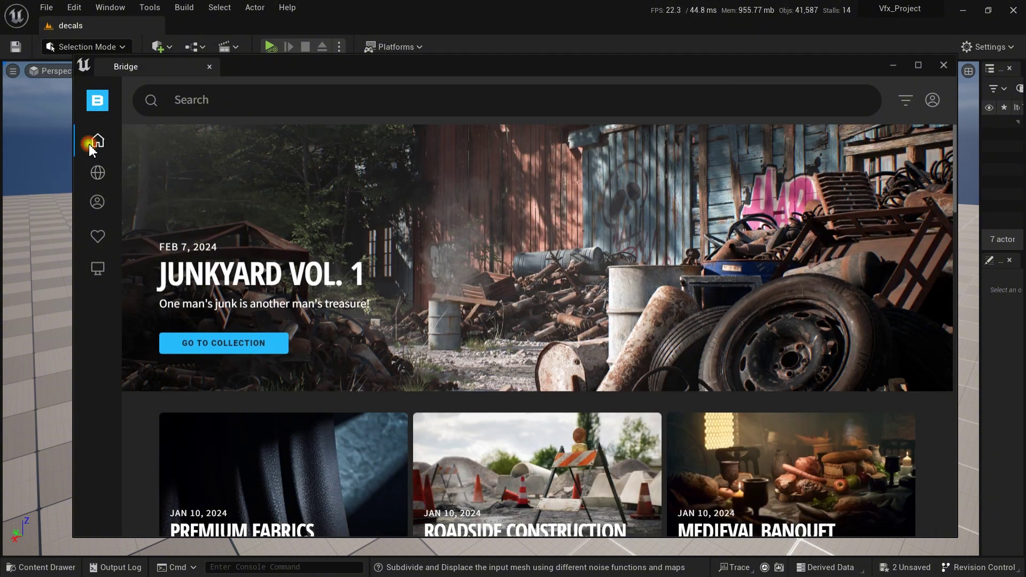
mouse_move(94, 151)
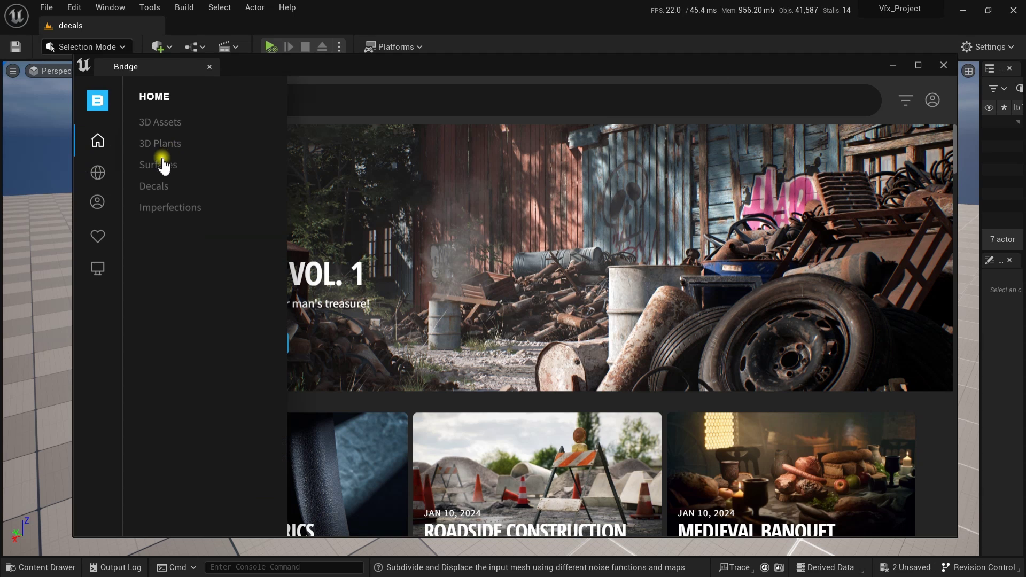
click(155, 187)
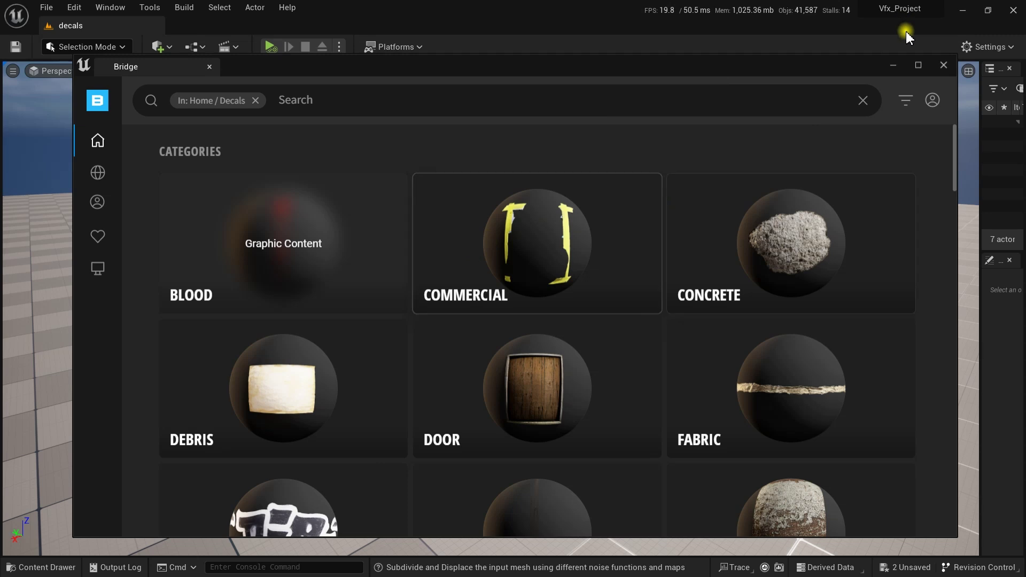
Review the locally downloaded Maple Leaves decal and its quality options, and close Bridge.
click(92, 272)
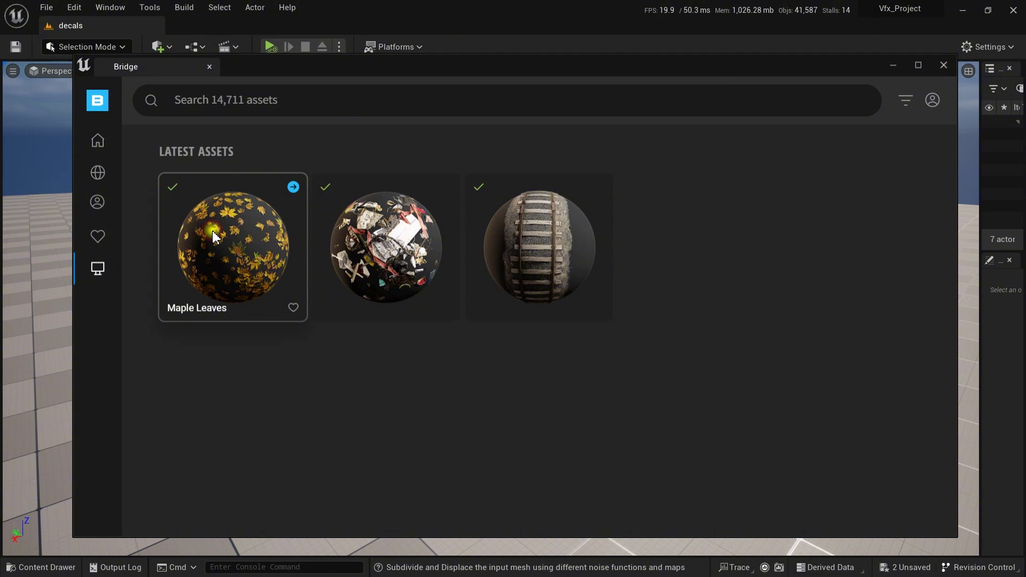
click(207, 214)
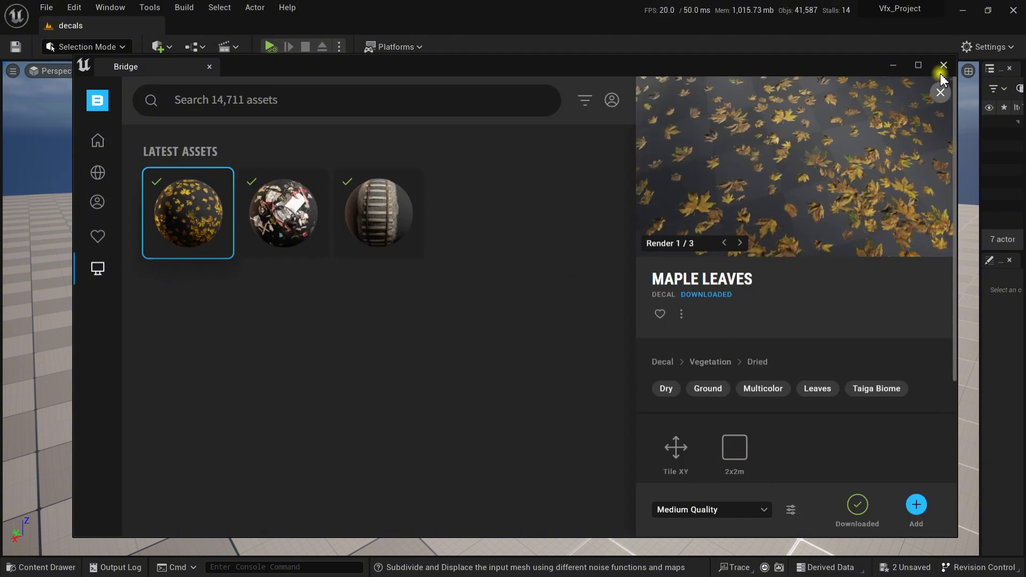
click(744, 510)
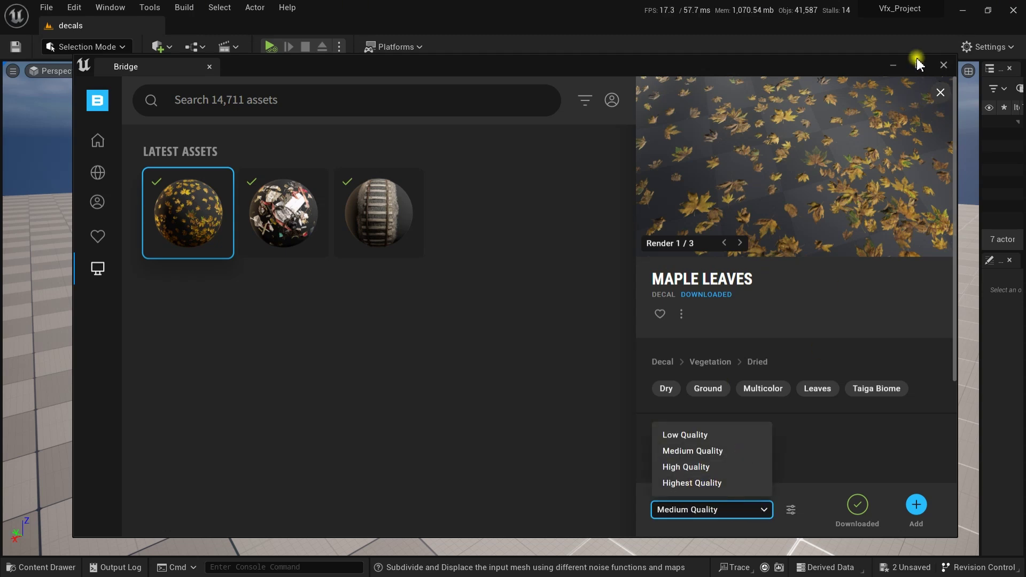
click(943, 64)
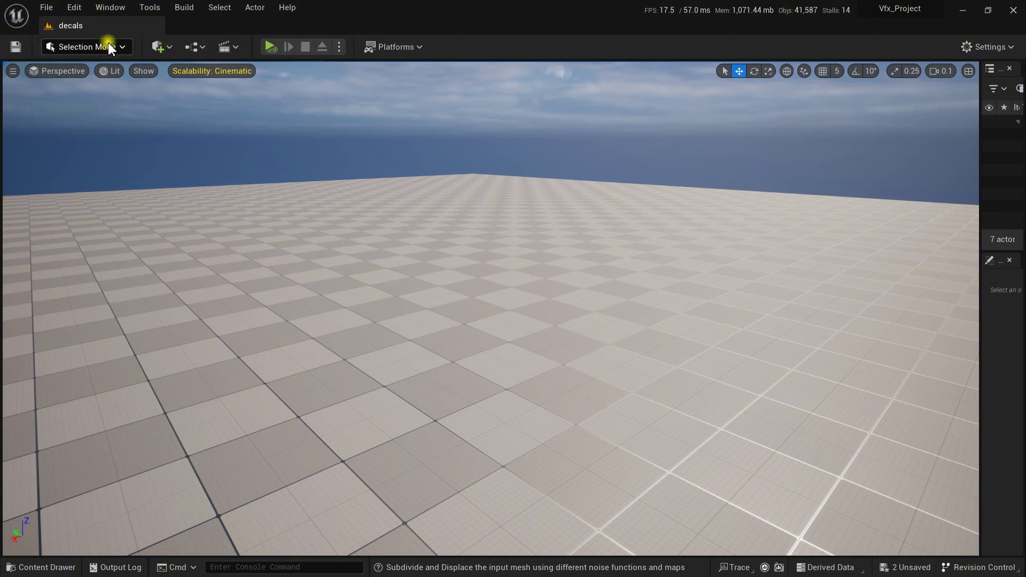
Switch the editor to Modeling Mode and look through its tool list.
click(146, 136)
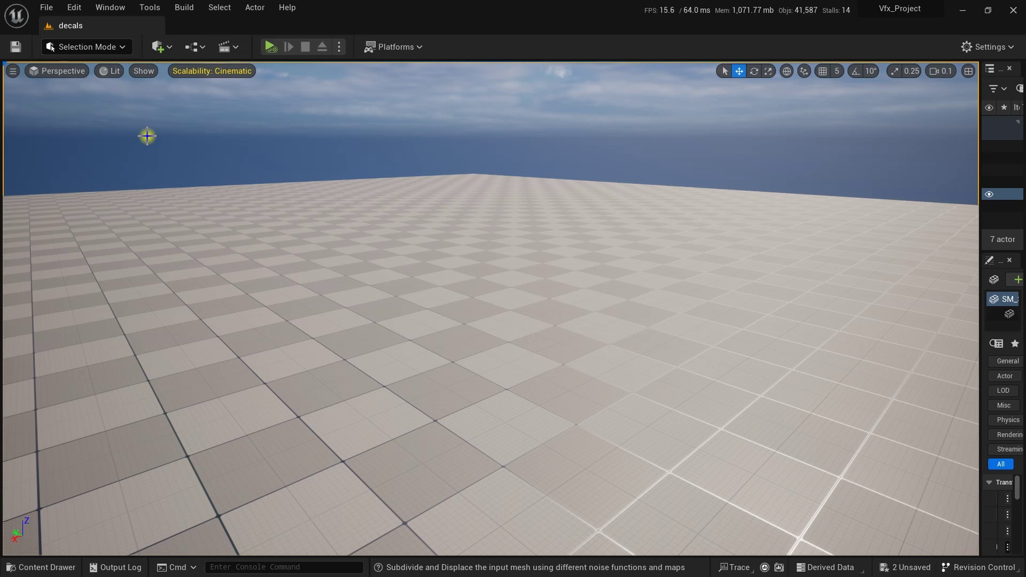
key(shift+5)
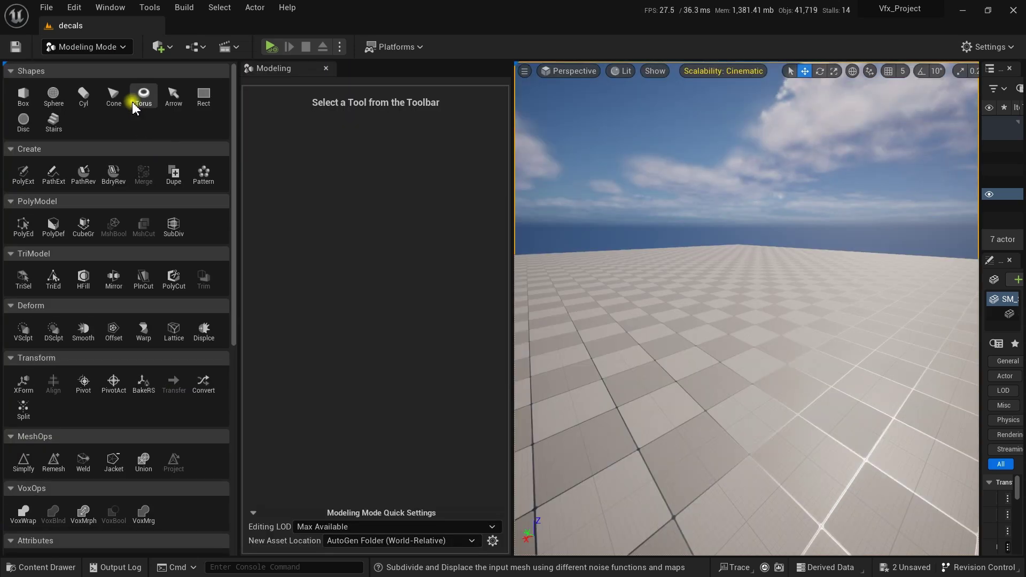
click(120, 50)
click(116, 47)
scroll(127, 309, down, 2)
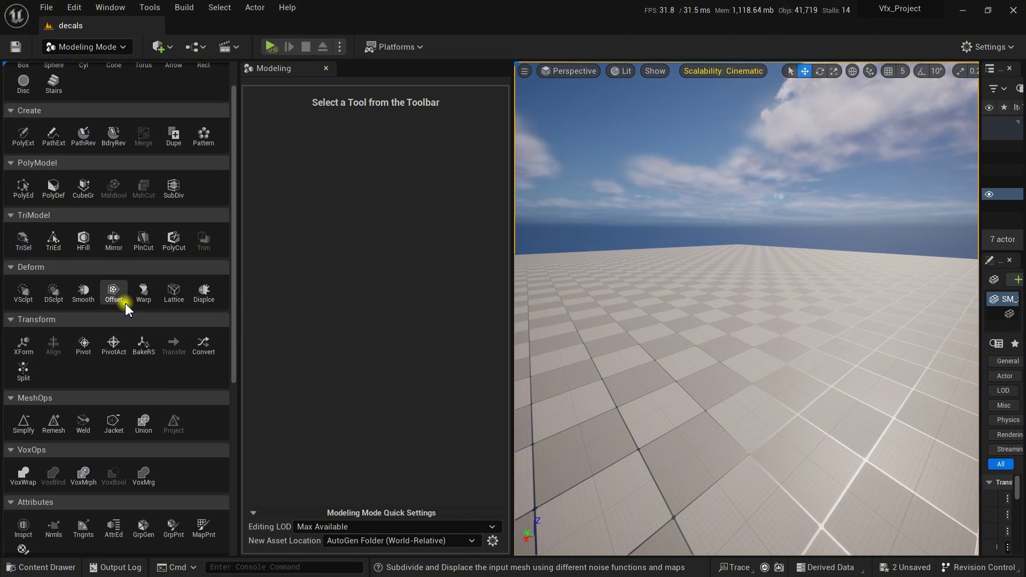
scroll(114, 291, up, 2)
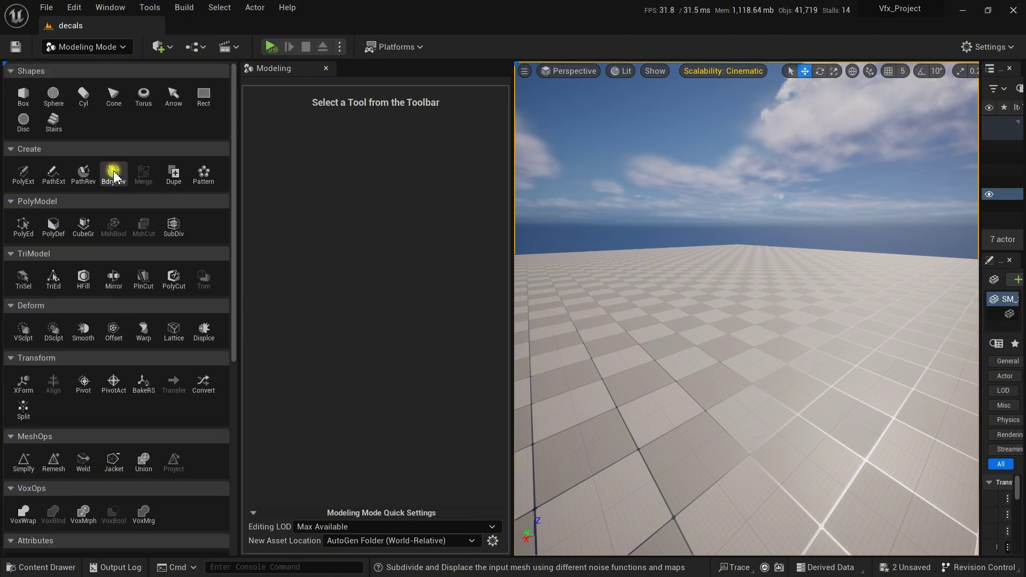
Create a 300 by 300 rectangle mesh with 100 width and depth subdivisions on the floor and raise it slightly.
click(209, 109)
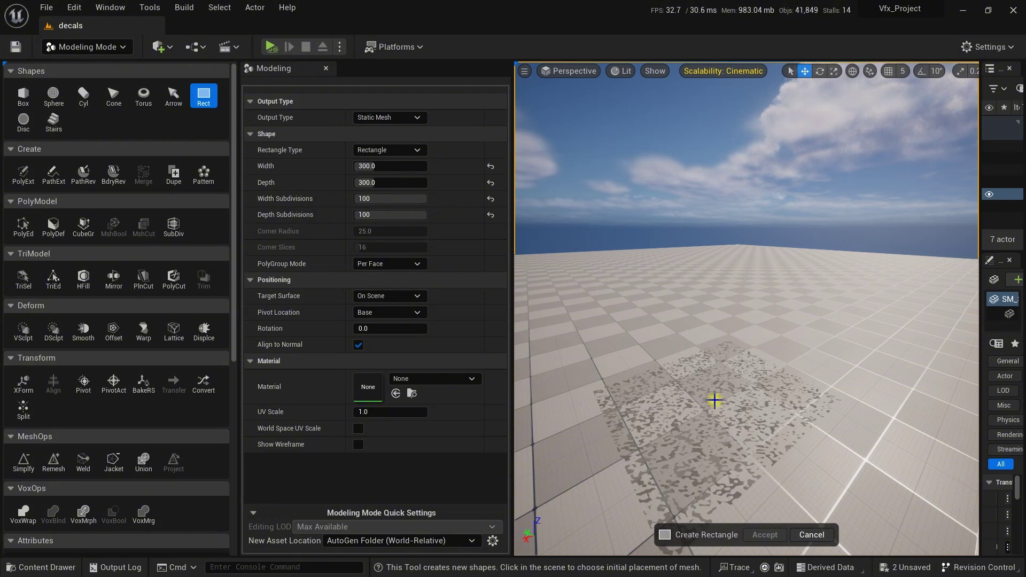
click(714, 383)
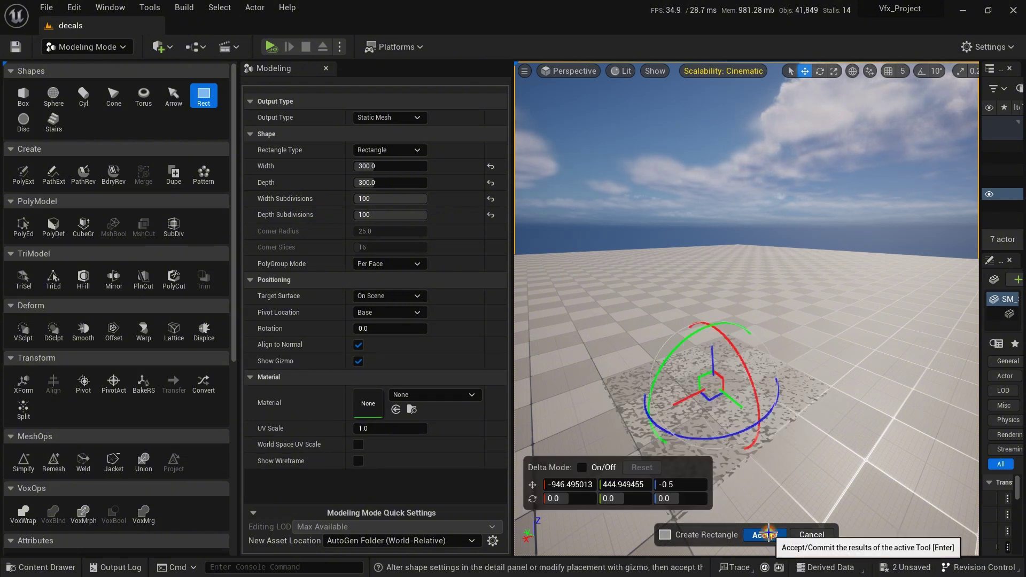
key(Return)
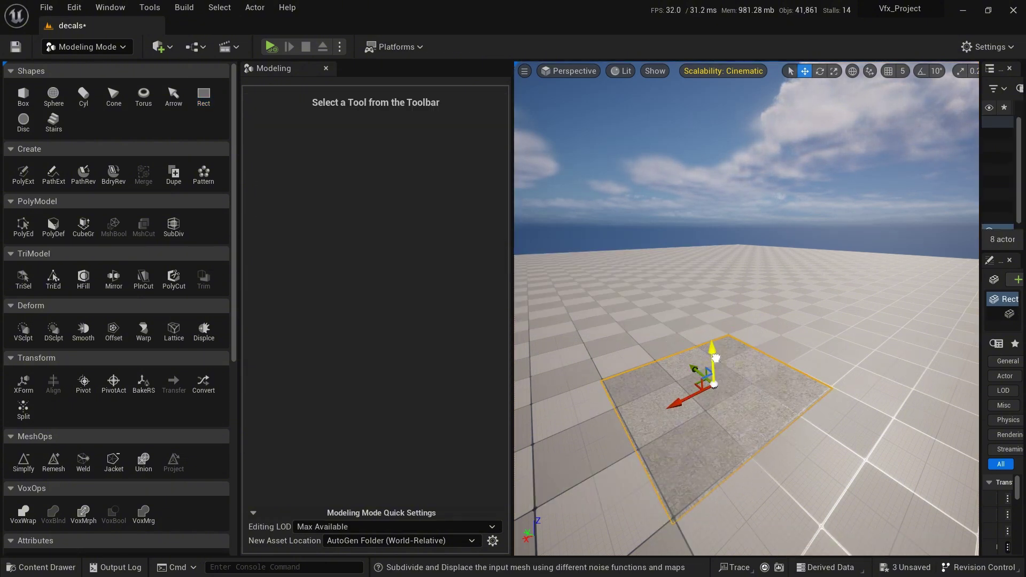
drag(716, 358, 715, 347)
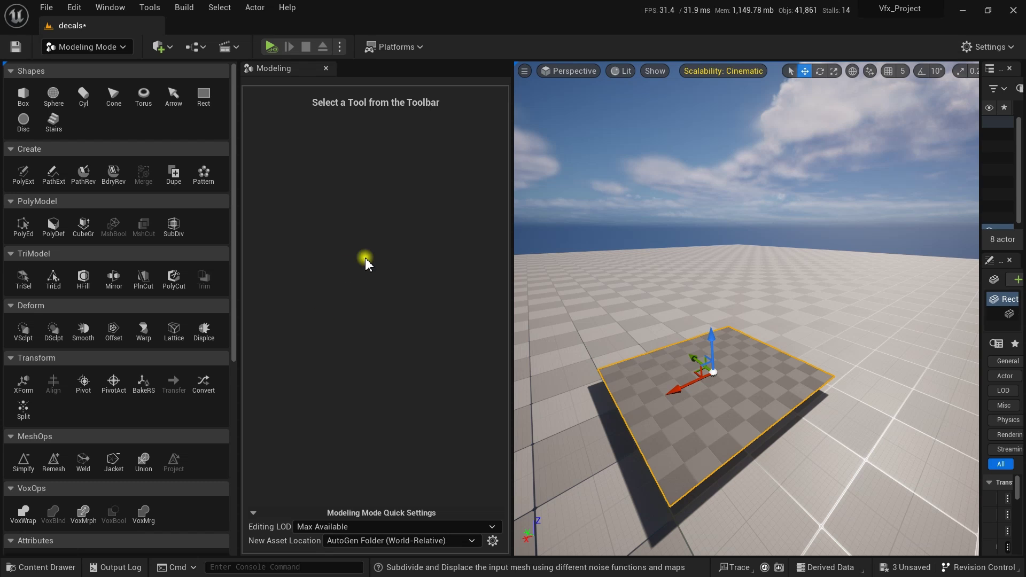
Return to Selection Mode and place the Maple Leaves material instance as a decal on the rectangle.
click(110, 46)
click(117, 77)
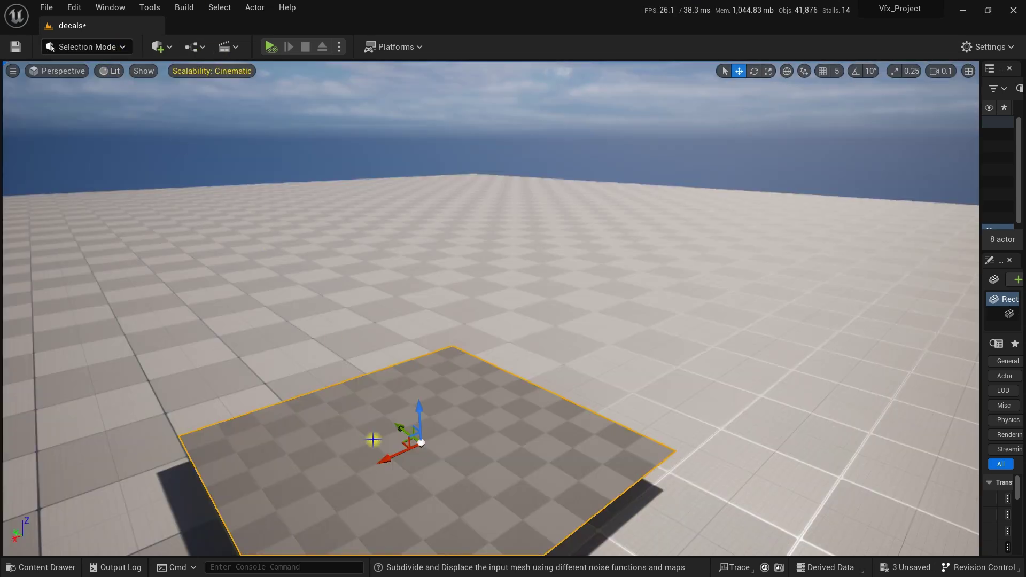
key(ctrl+space)
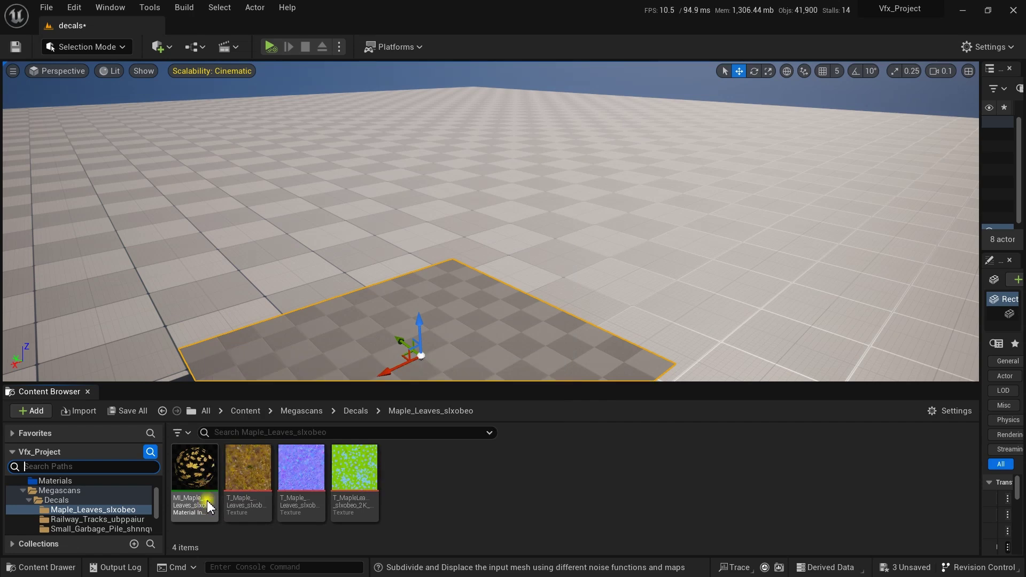
drag(199, 496, 401, 354)
scroll(548, 262, up, 2)
scroll(548, 262, down, 4)
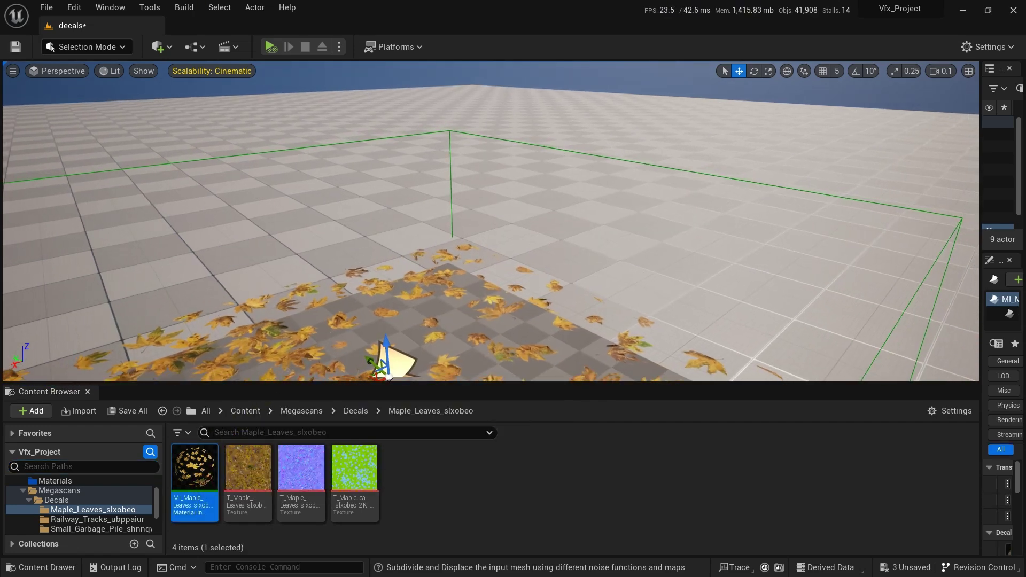
Set the viewport camera speed to 1.
click(941, 69)
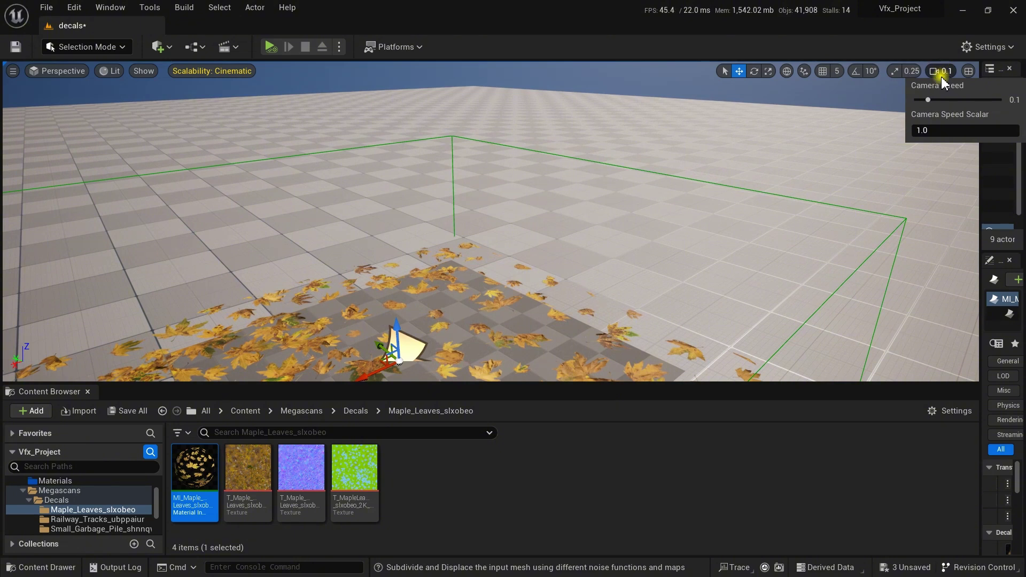
drag(942, 102, 953, 102)
right_drag(467, 235, 467, 307)
key(s)
key(w)
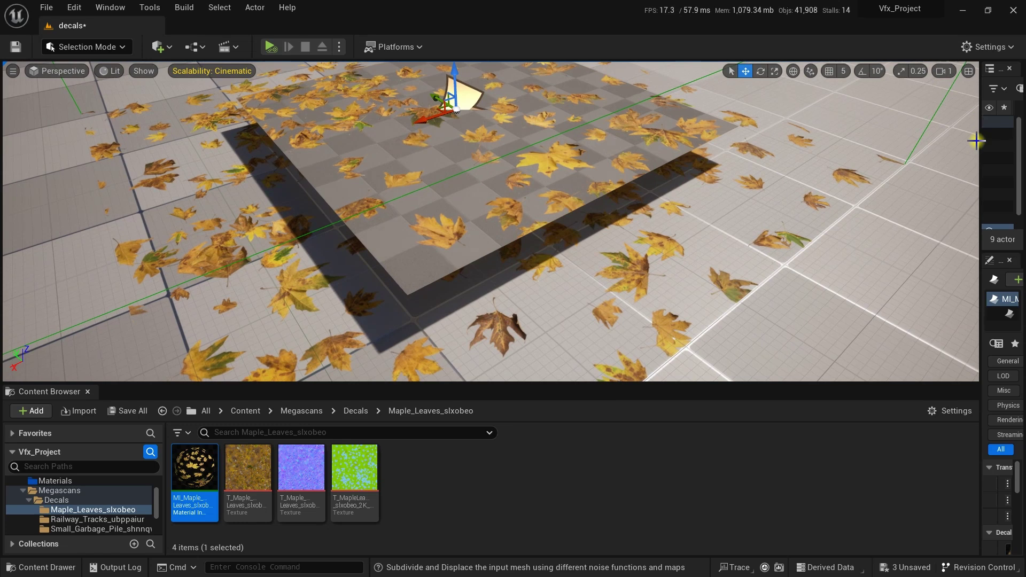
Widen the details area and scale the Maple Leaves decal uniformly to 0.5.
drag(980, 137, 790, 206)
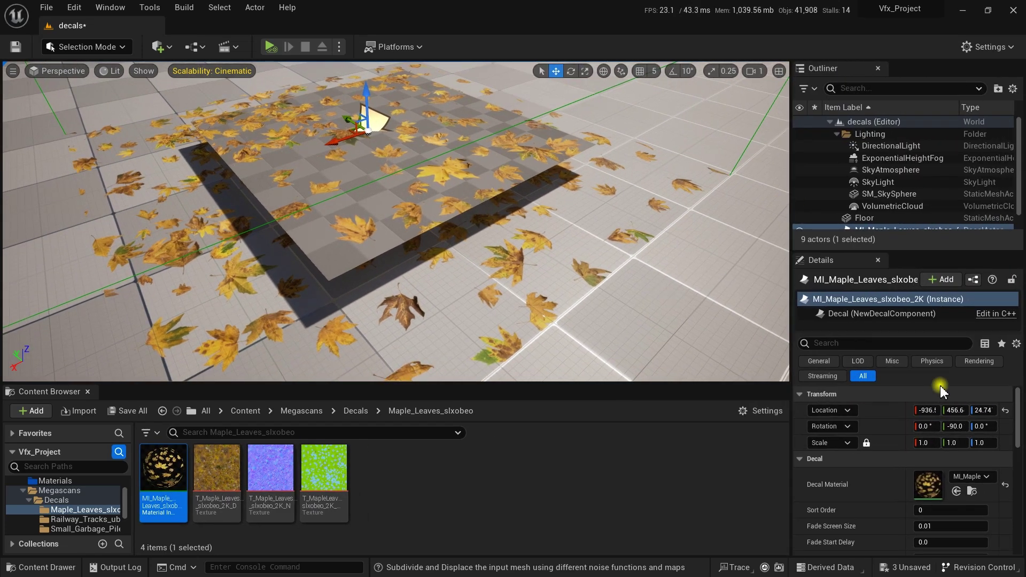
drag(989, 442, 960, 442)
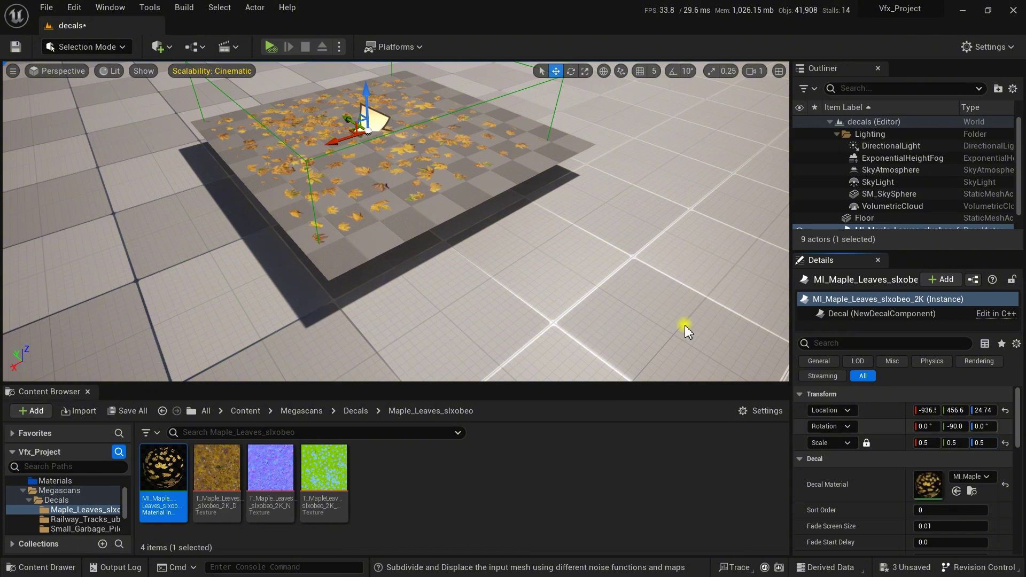
right_drag(485, 230, 435, 193)
Duplicate the rectangle along its Y axis, placing the copy beside the original at about Y 31.42.
click(451, 265)
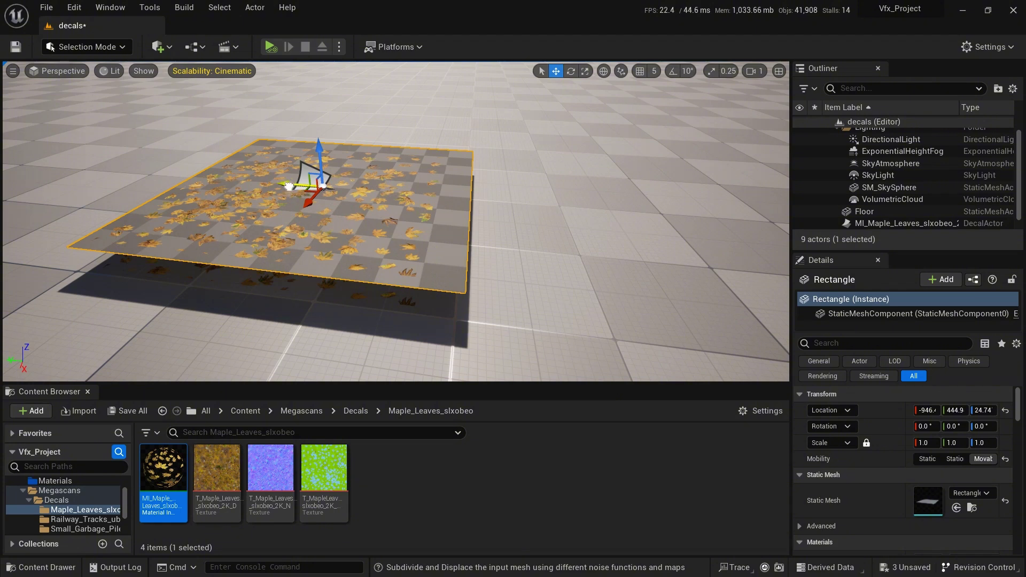
alt+drag(289, 186, 372, 467)
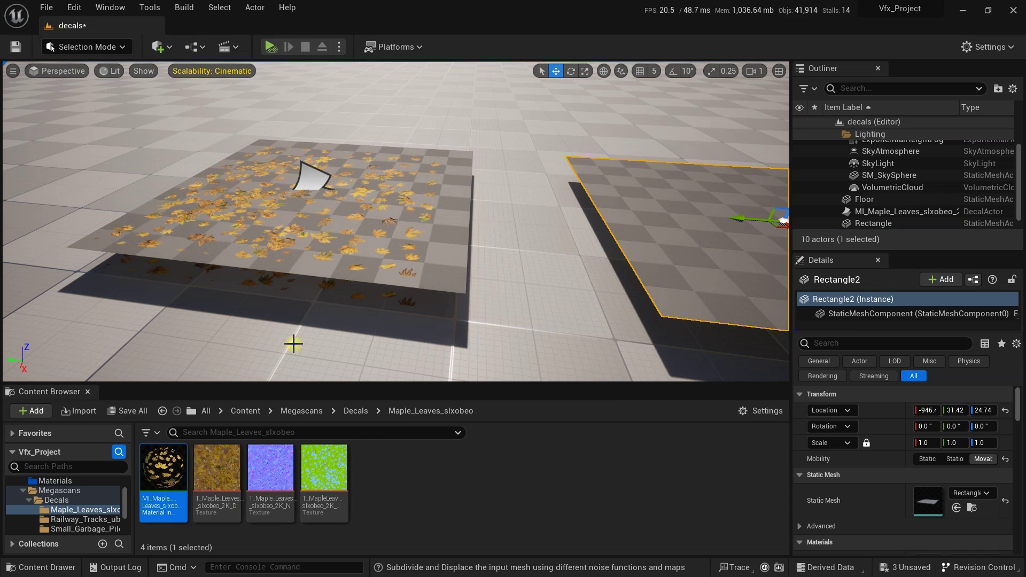
key(f)
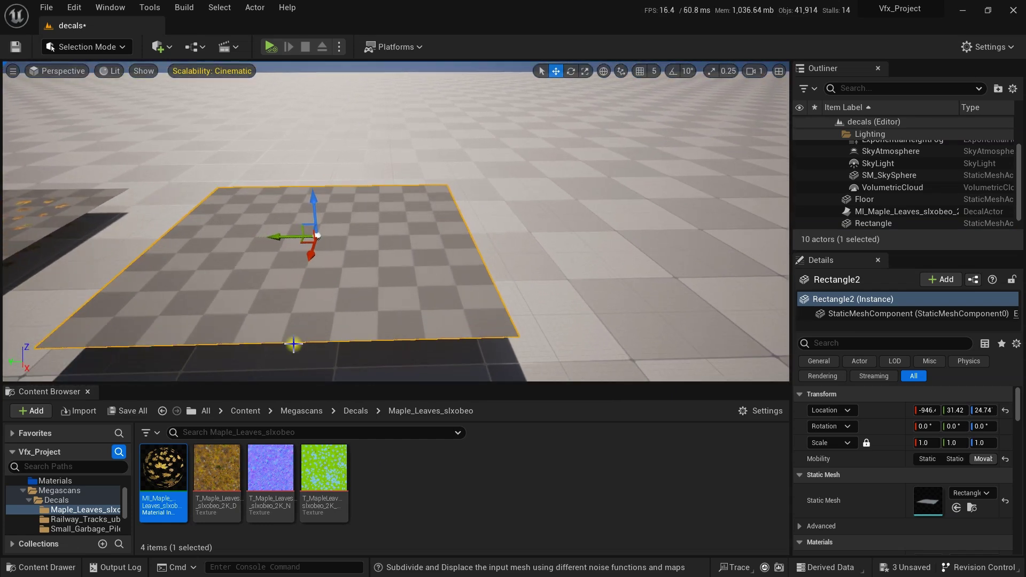
Create a new material named 3dDecals in the Maple_Leaves_slxobeo folder.
right_click(366, 469)
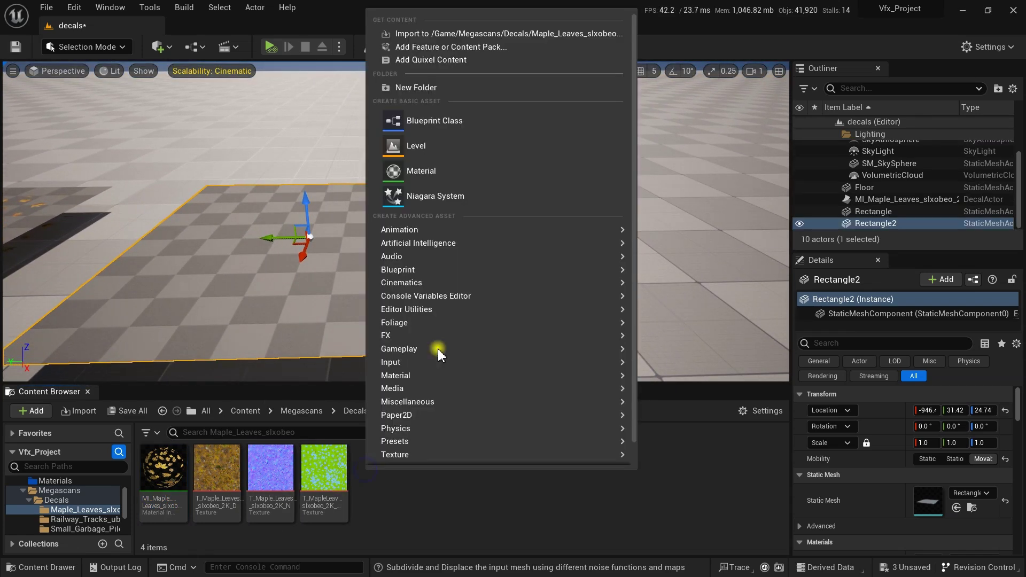
click(451, 167)
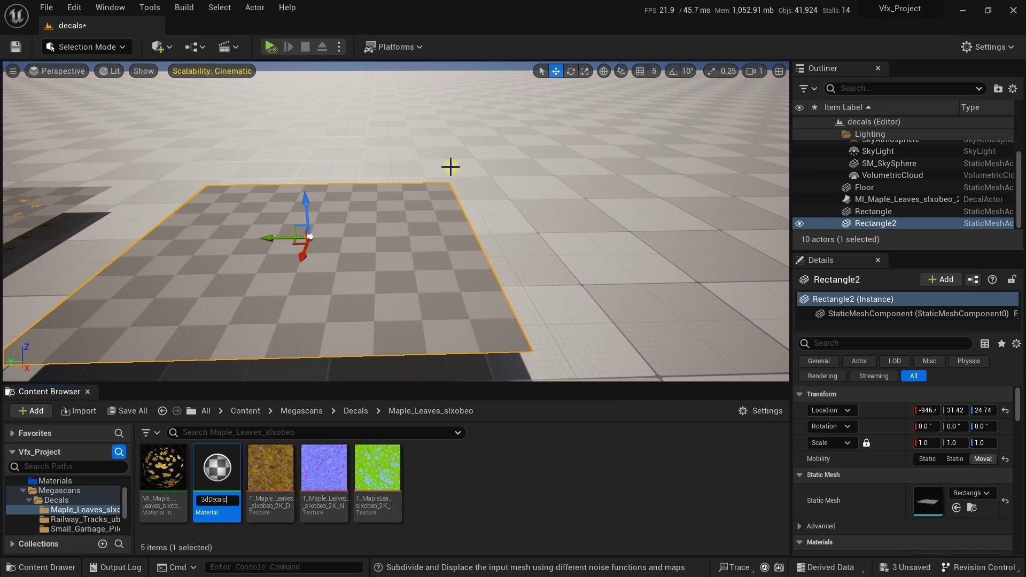
key(Return)
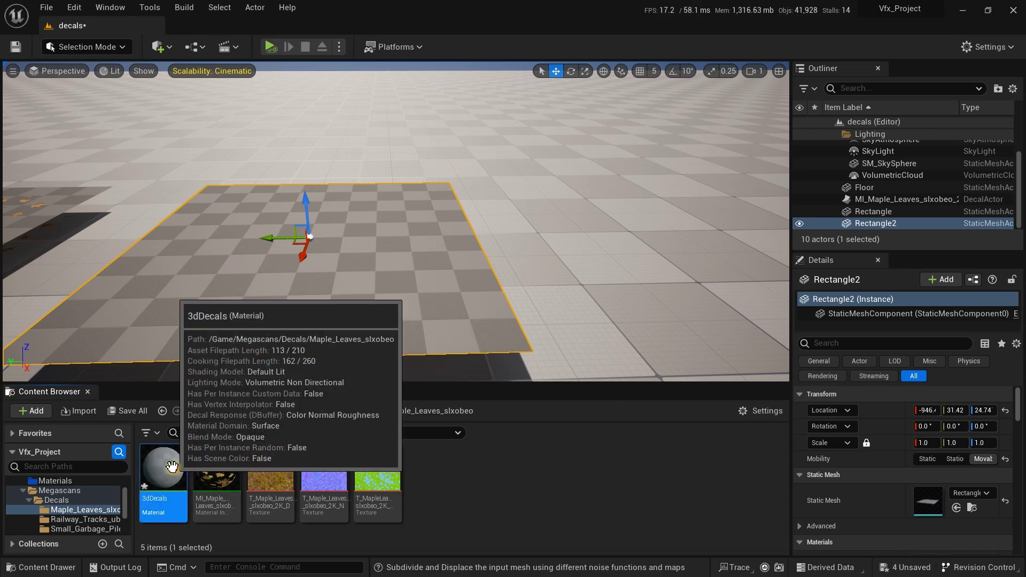
Open the 3dDecals material for editing and set its blend mode to Masked.
double_click(145, 491)
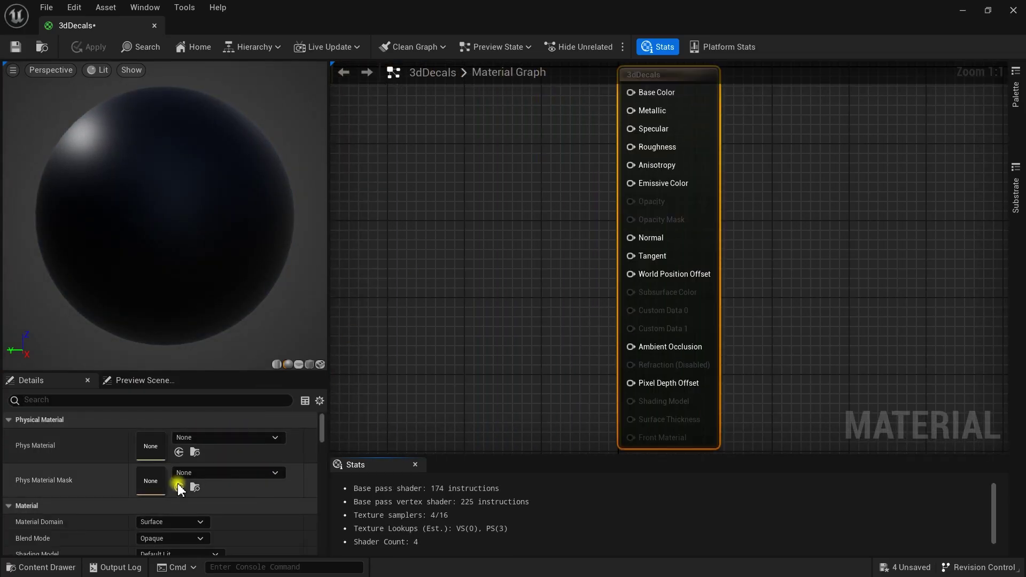
scroll(189, 476, down, 2)
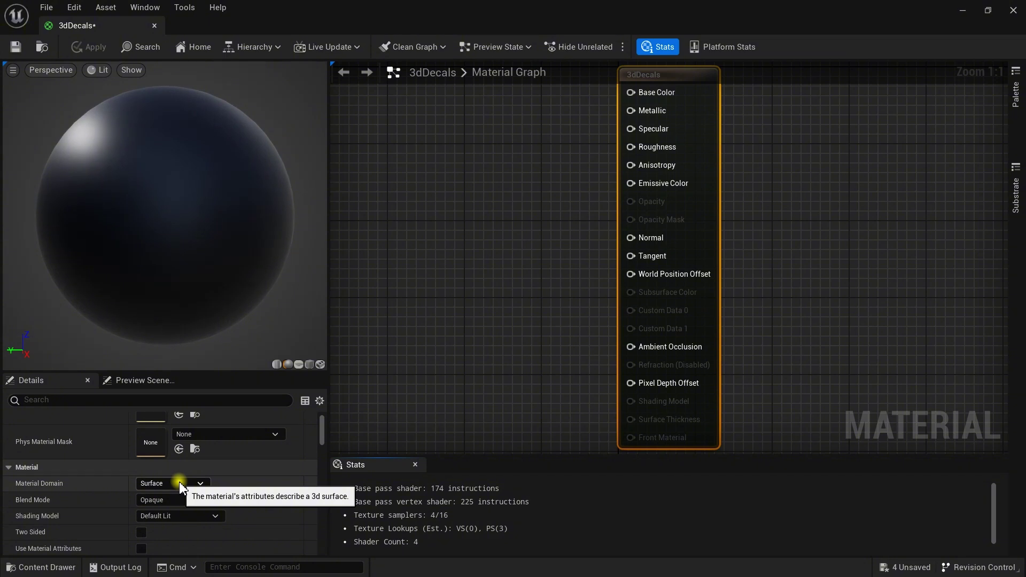
click(177, 501)
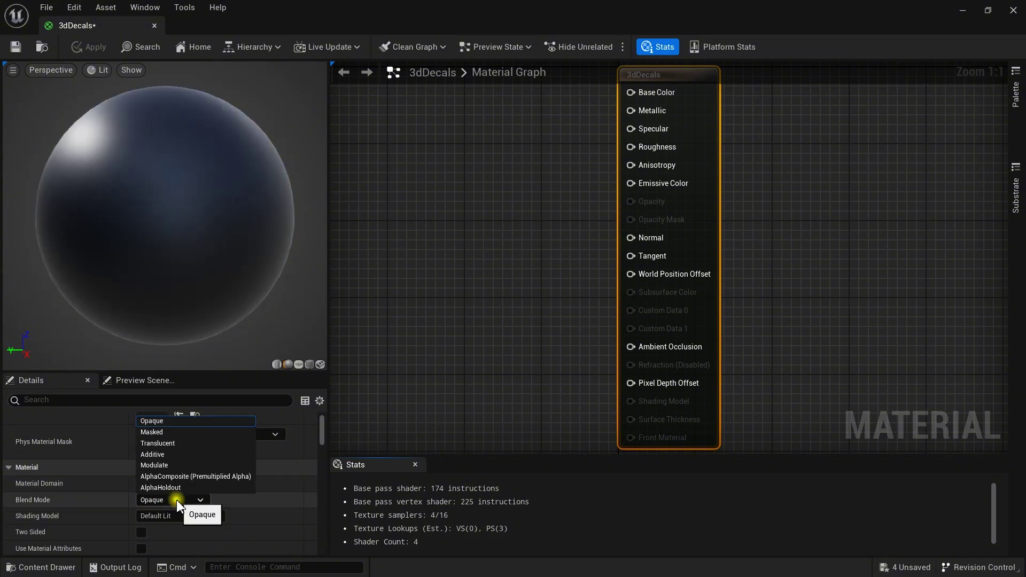
click(170, 438)
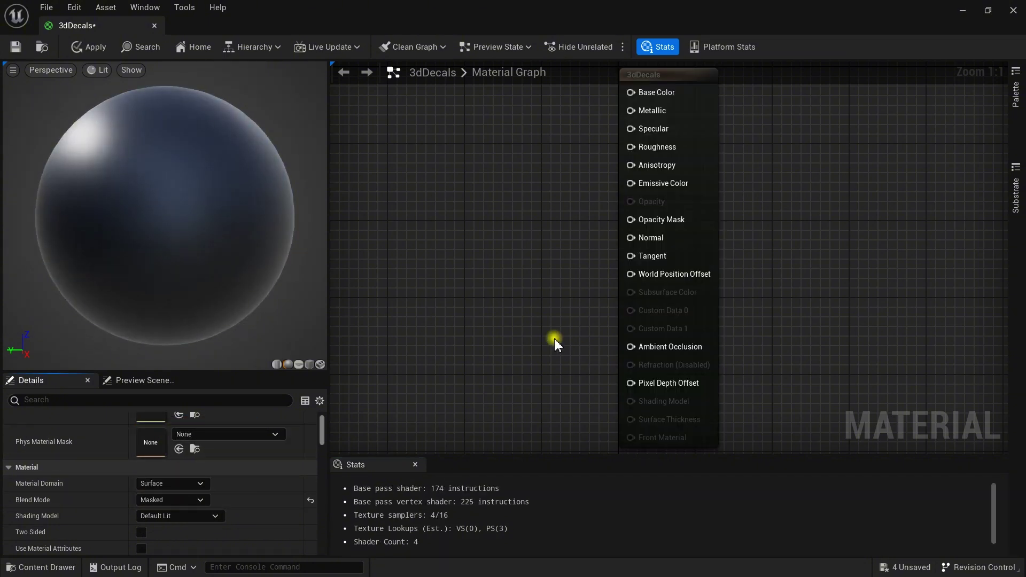
Add the three Maple Leaves textures (D, N and DpRA) from the Maple_Leaves_slxobeo folder to the material graph as texture samples.
right_drag(471, 224, 569, 259)
key(ctrl+space)
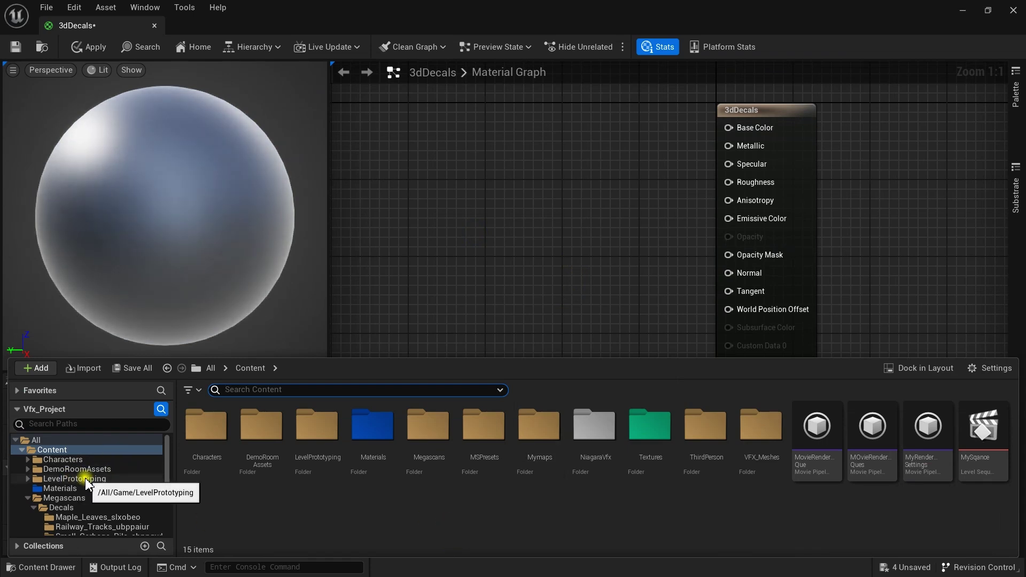
click(77, 498)
click(75, 507)
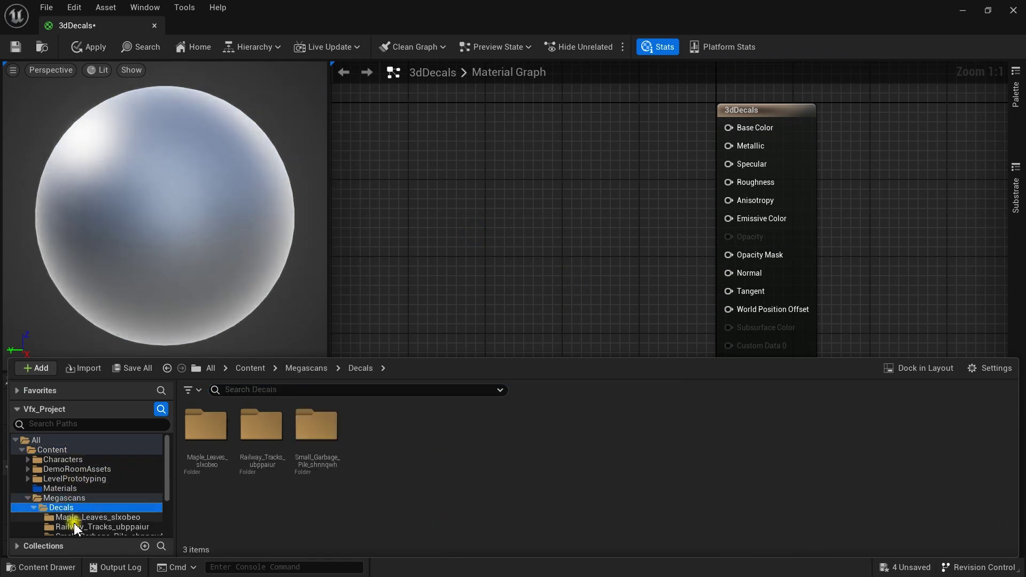
click(75, 526)
click(88, 517)
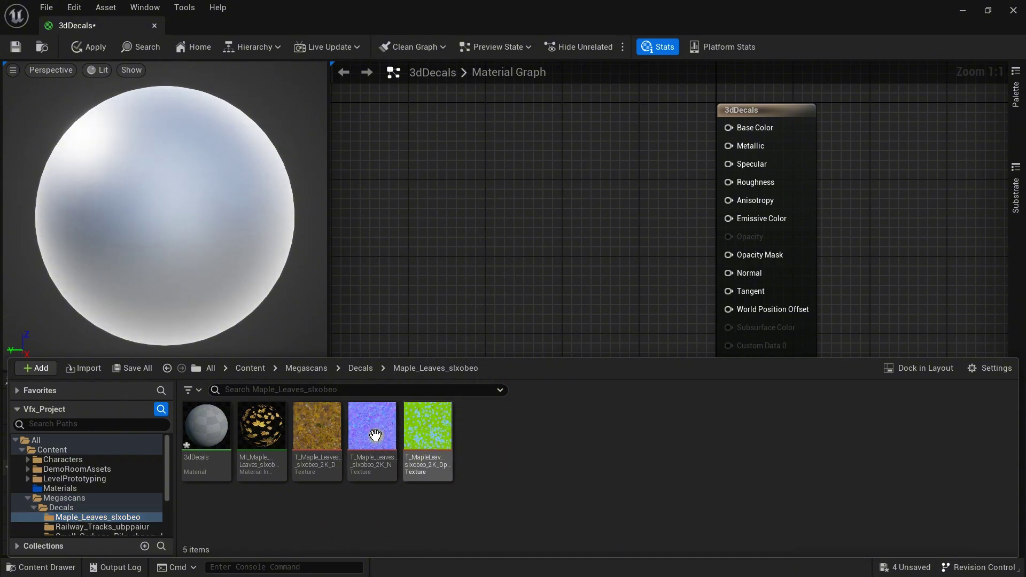
click(502, 118)
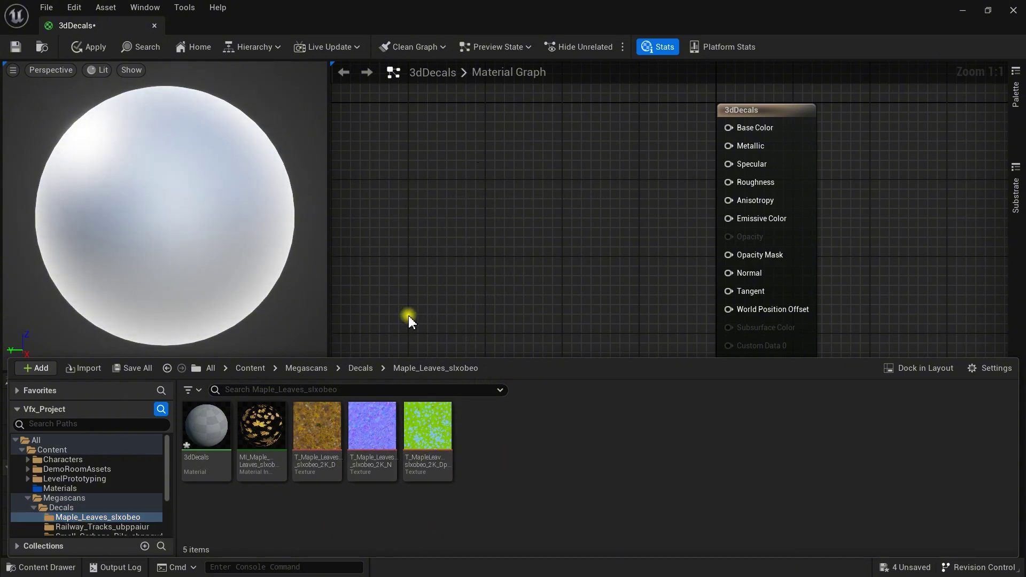
click(318, 420)
ctrl+click(368, 433)
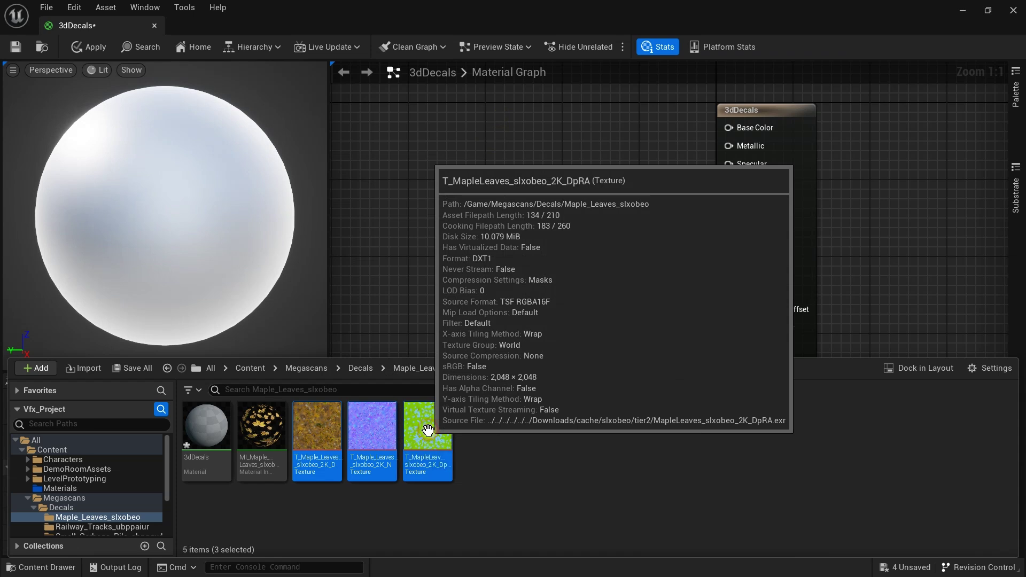
ctrl+drag(410, 441, 441, 179)
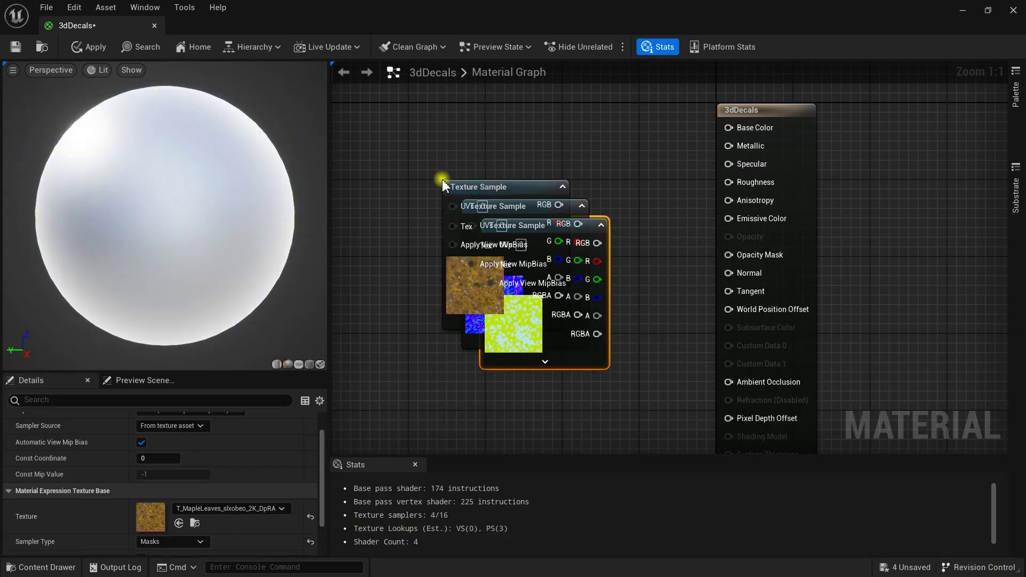
Spread the three overlapping texture samples apart, ordered colour, normal and DpRA from top to bottom.
drag(515, 186, 468, 142)
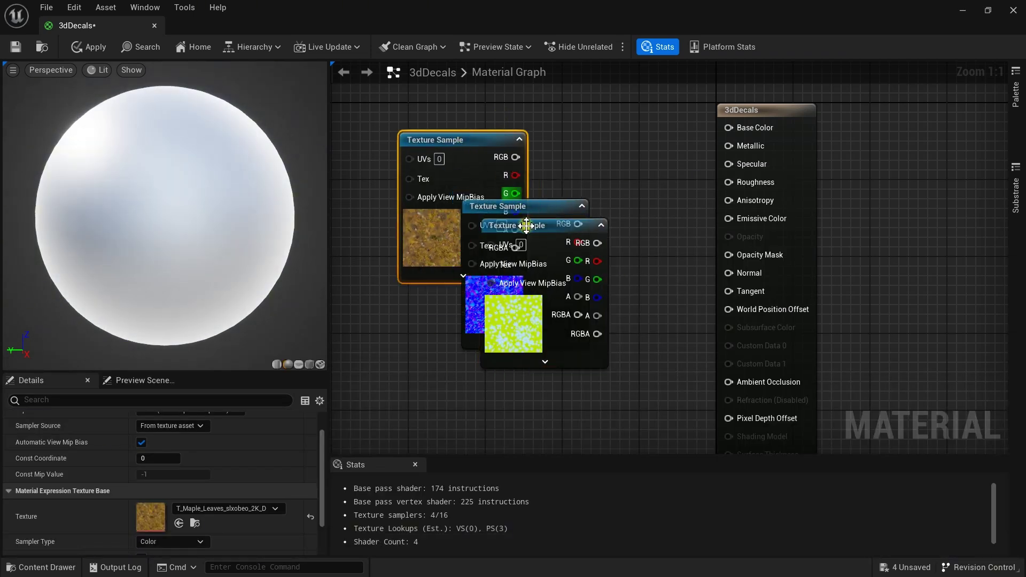
drag(522, 267, 517, 432)
drag(479, 139, 444, 70)
drag(535, 224, 441, 257)
right_drag(586, 359, 587, 207)
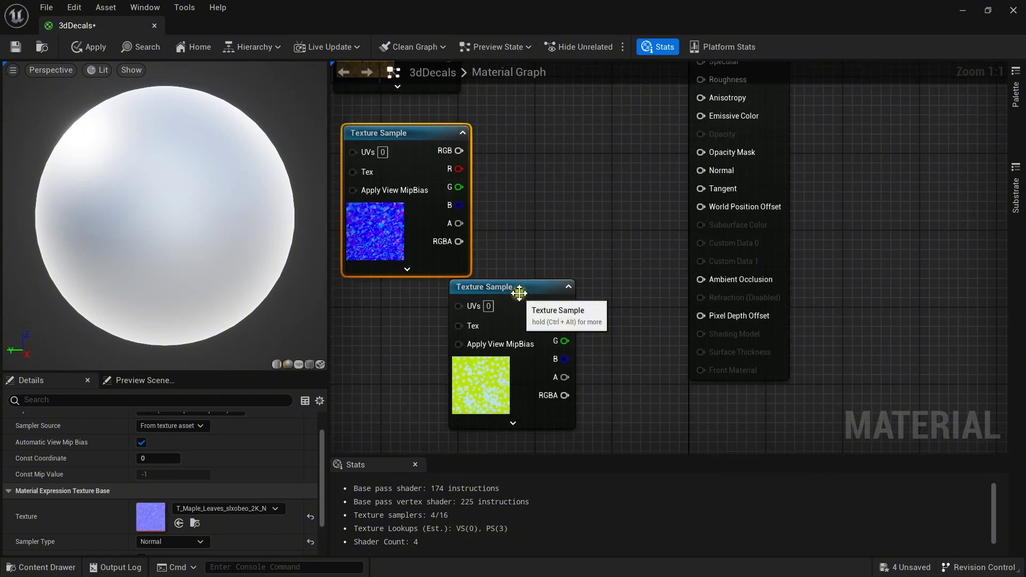
Connect the colour texture's RGB output to Base Color and the normal texture's RGB output to Normal.
right_drag(521, 237, 550, 422)
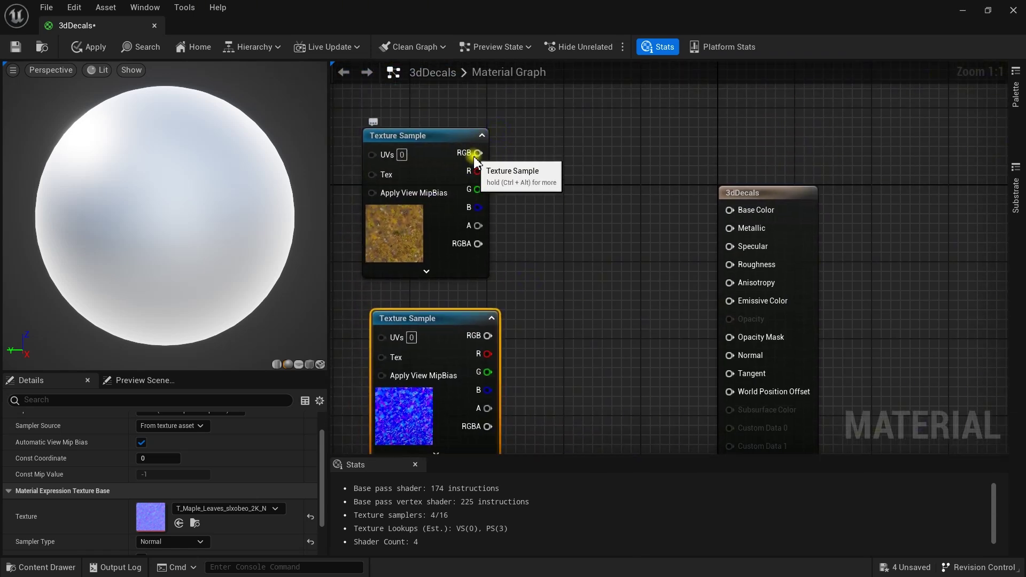
drag(474, 158, 731, 211)
right_drag(569, 340, 569, 277)
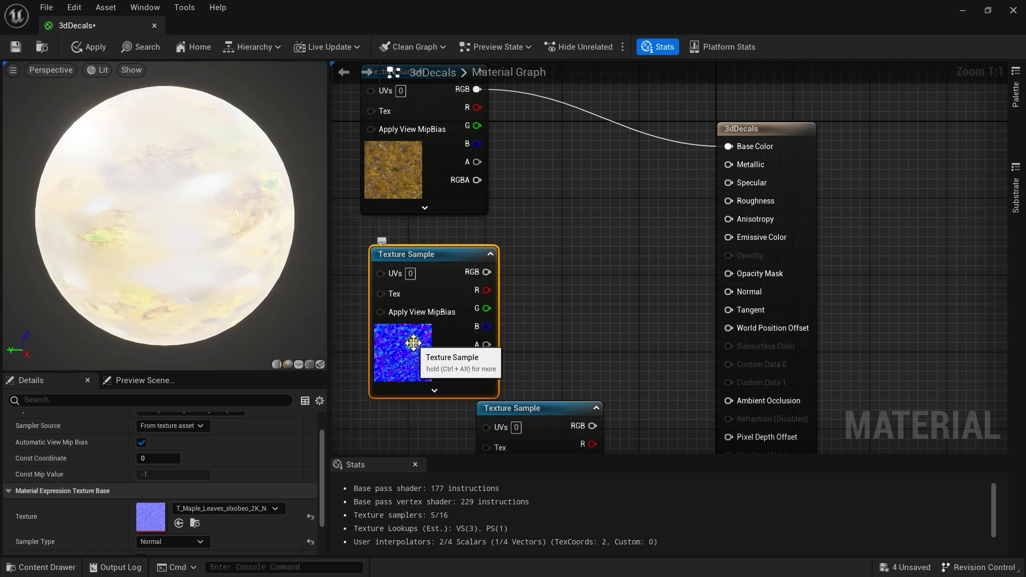
drag(487, 272, 728, 292)
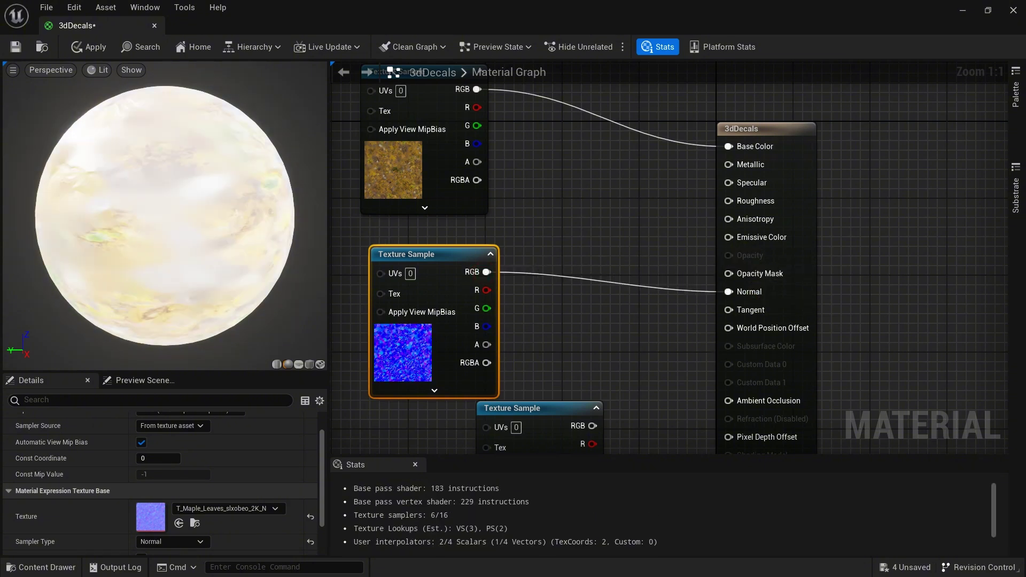
Open the DpRA texture and isolate its blue channel to check which channel holds the leaf mask.
right_drag(710, 354, 712, 206)
click(519, 355)
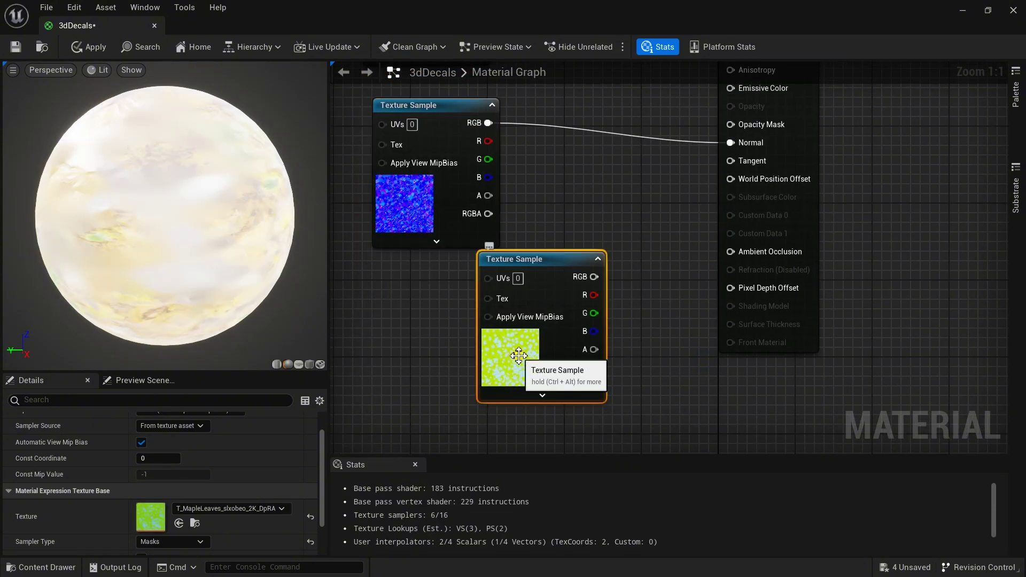
key(ctrl+b)
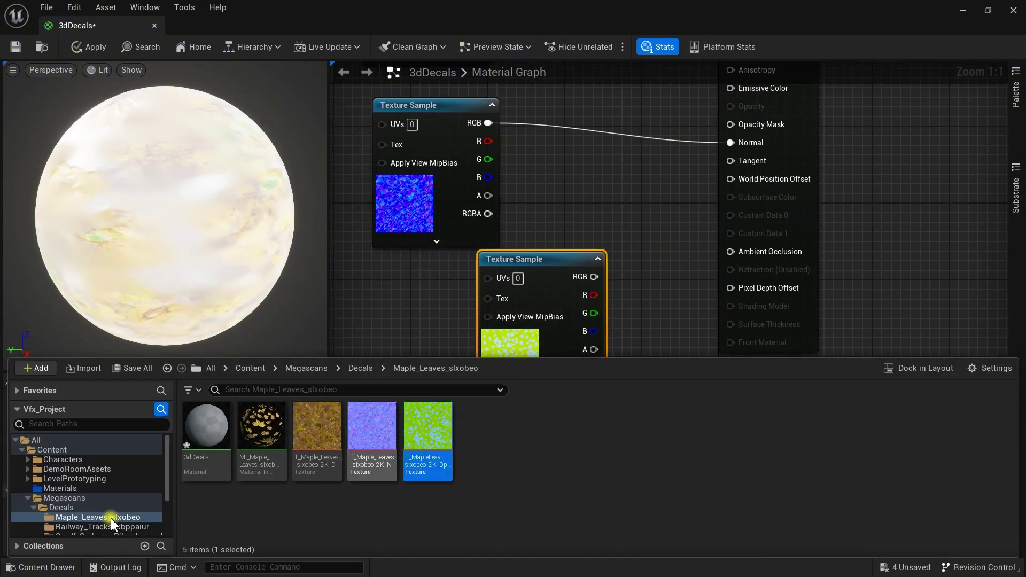
double_click(417, 432)
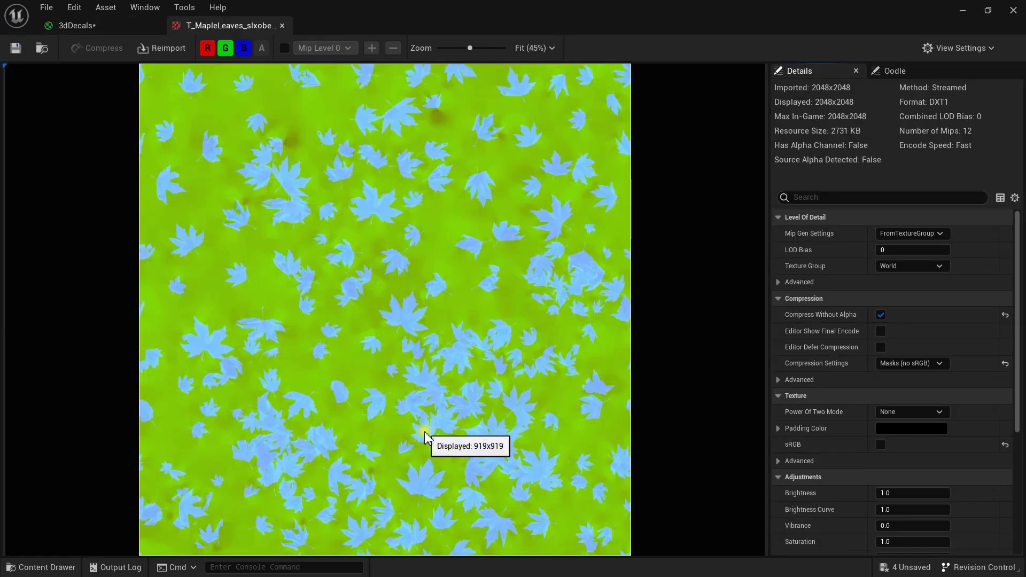
click(208, 48)
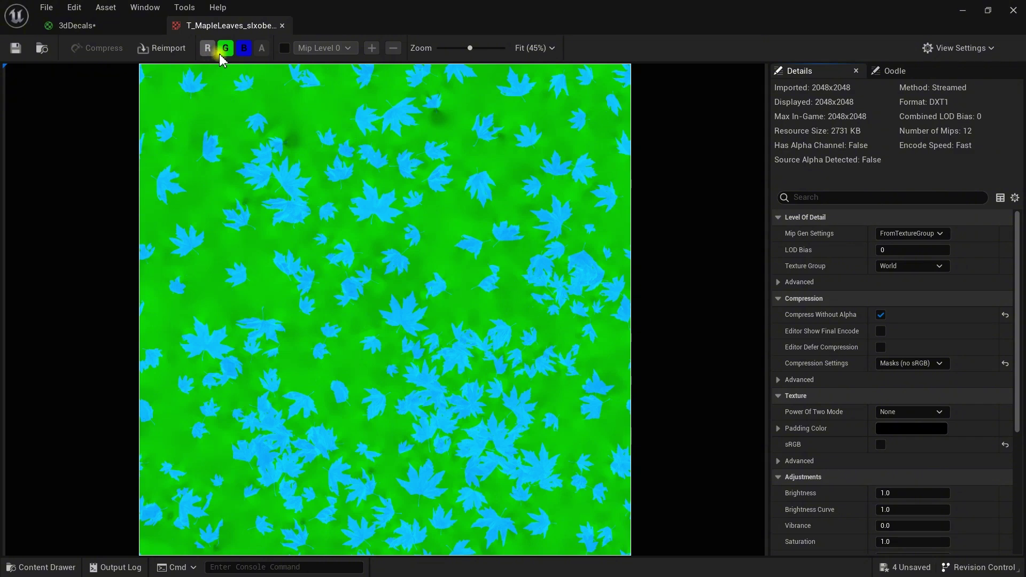
click(224, 52)
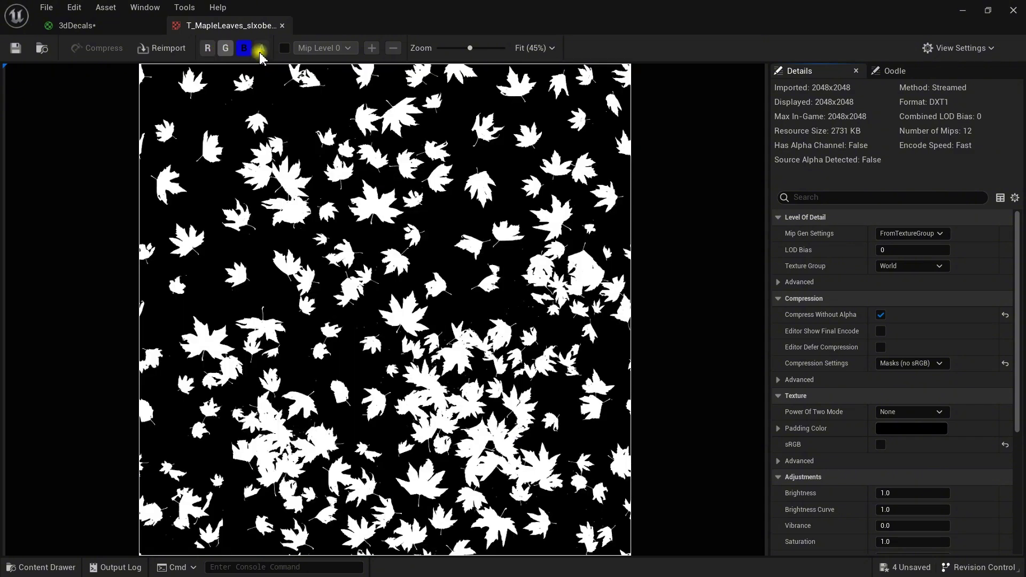
click(242, 49)
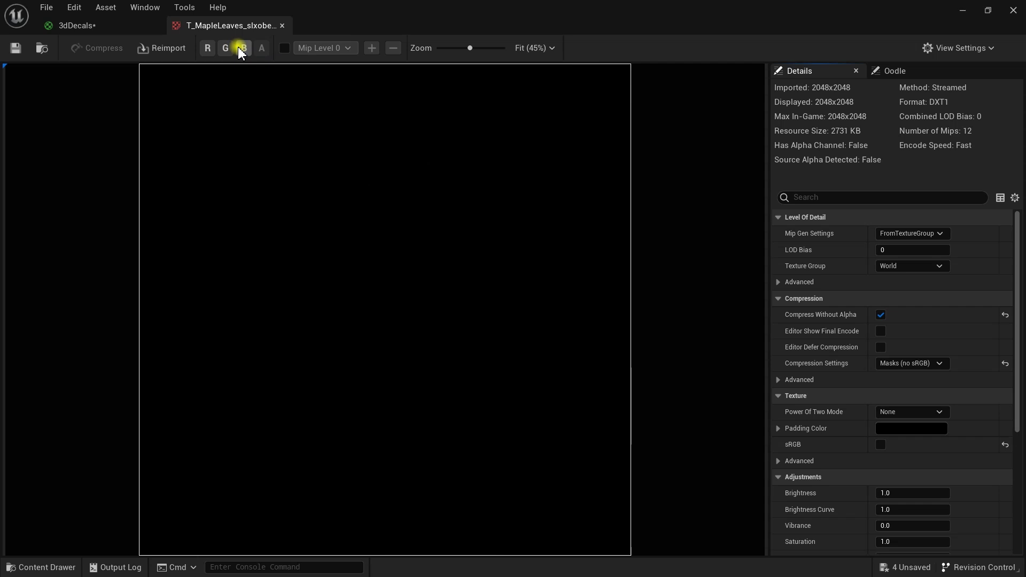
click(240, 50)
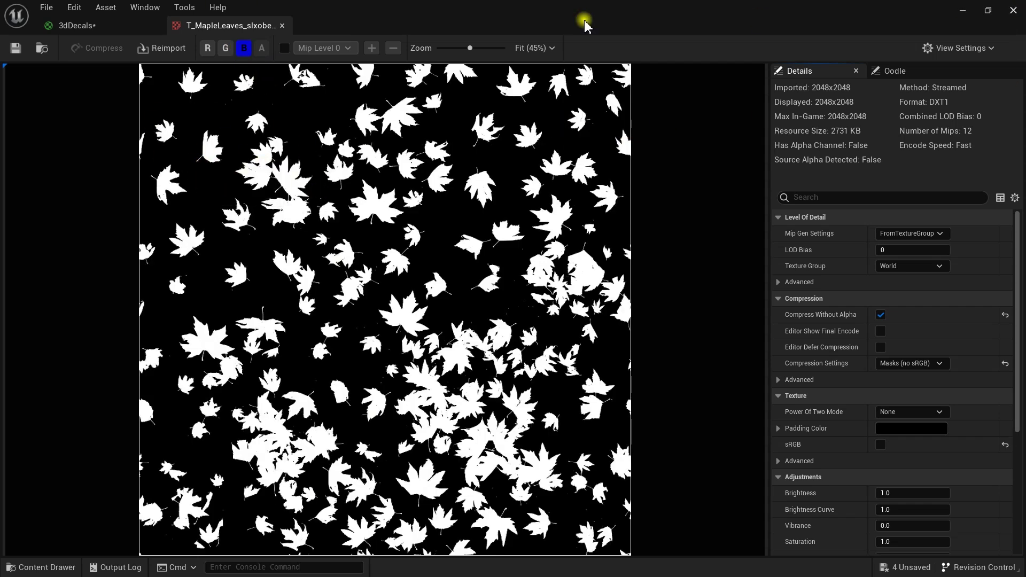
click(280, 26)
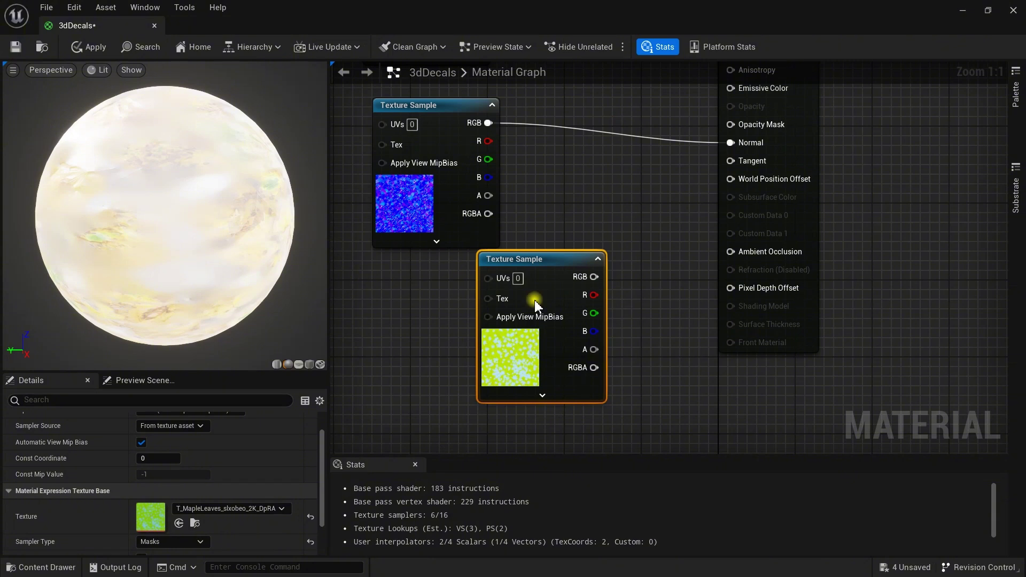
Connect the DpRA texture's blue output to Opacity Mask, check the preview sphere, then save and close the material.
drag(591, 330, 731, 124)
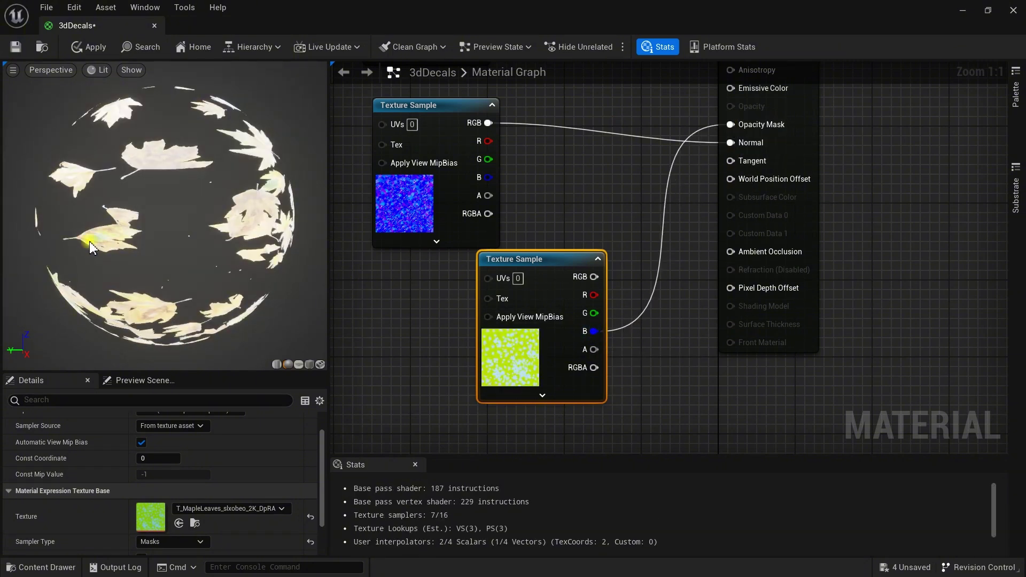
drag(165, 216, 233, 204)
drag(97, 237, 115, 315)
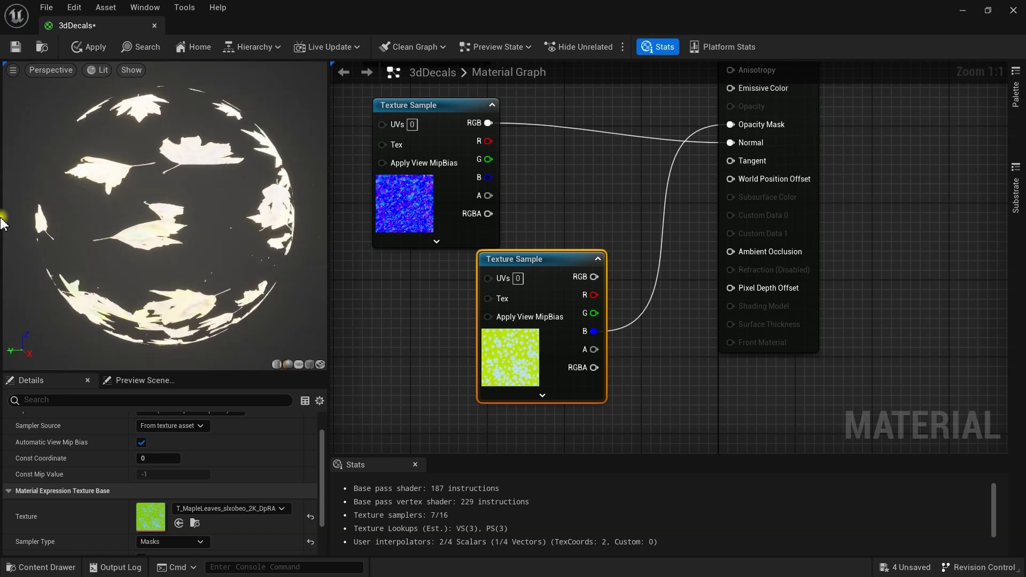
click(16, 48)
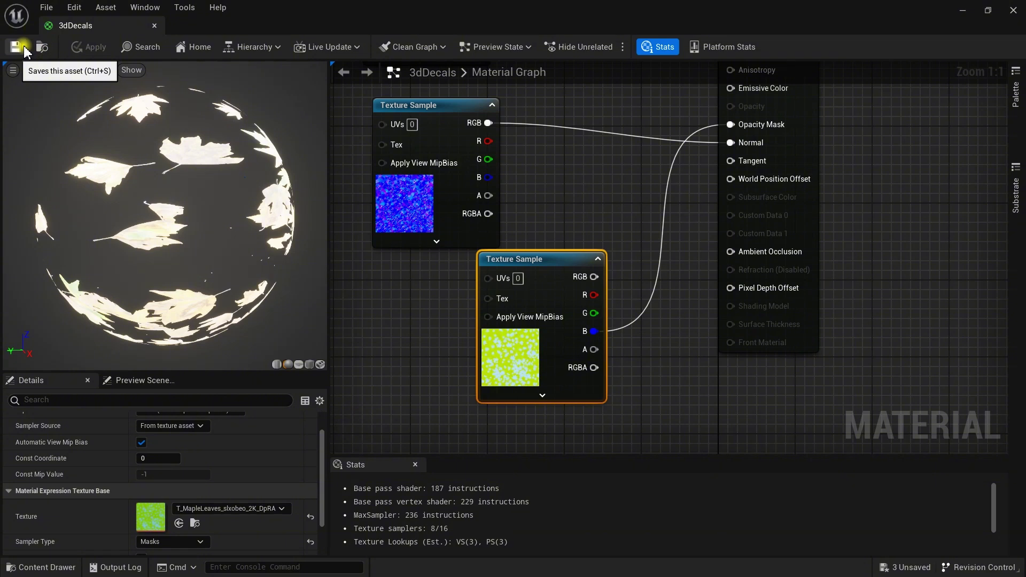
click(155, 25)
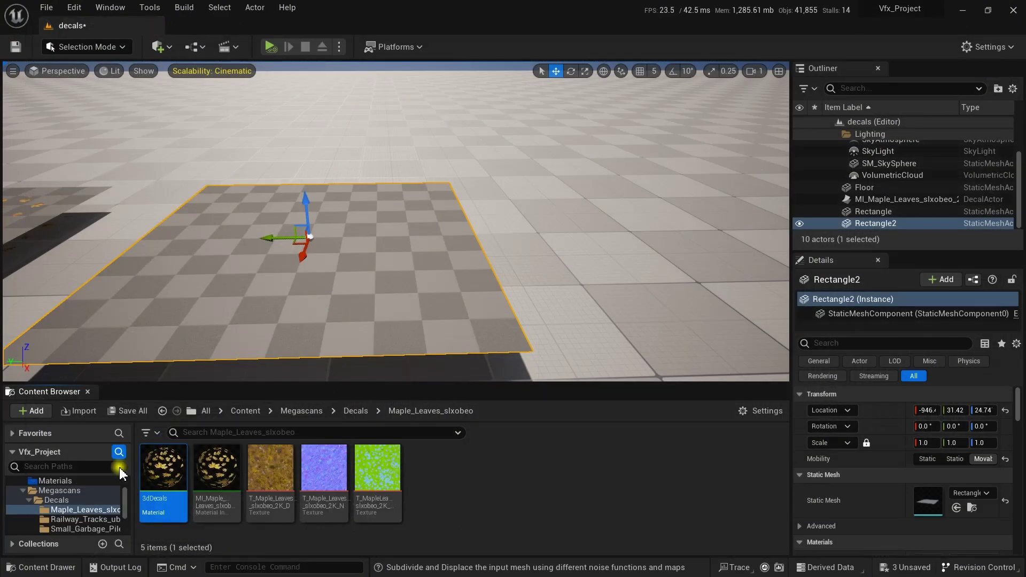
Apply the 3dDecals material to the Rectangle2 plane and look at the leaves from several angles.
drag(153, 490, 251, 267)
right_drag(395, 221, 147, 243)
key(s)
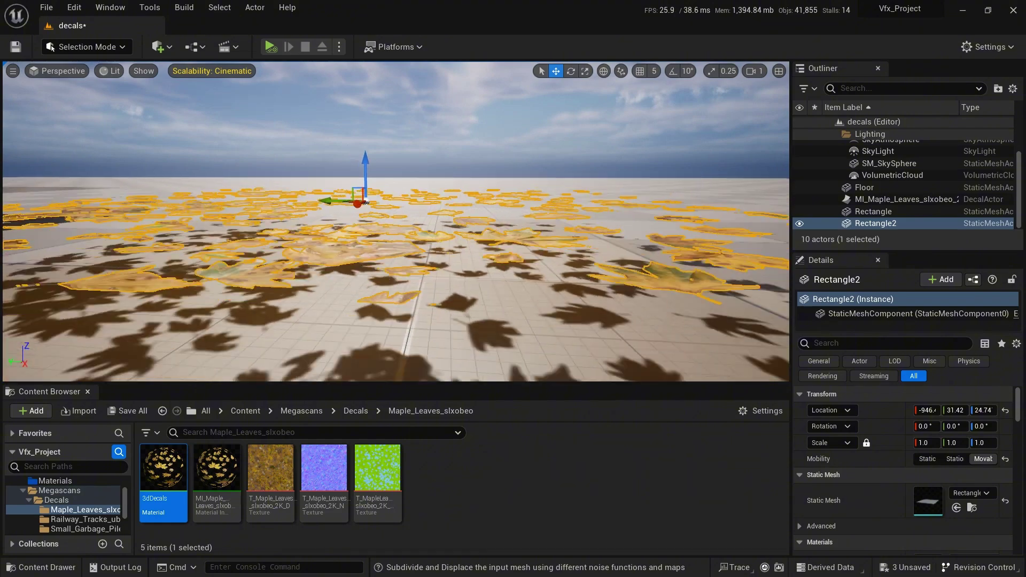
right_drag(263, 215, 354, 217)
key(s)
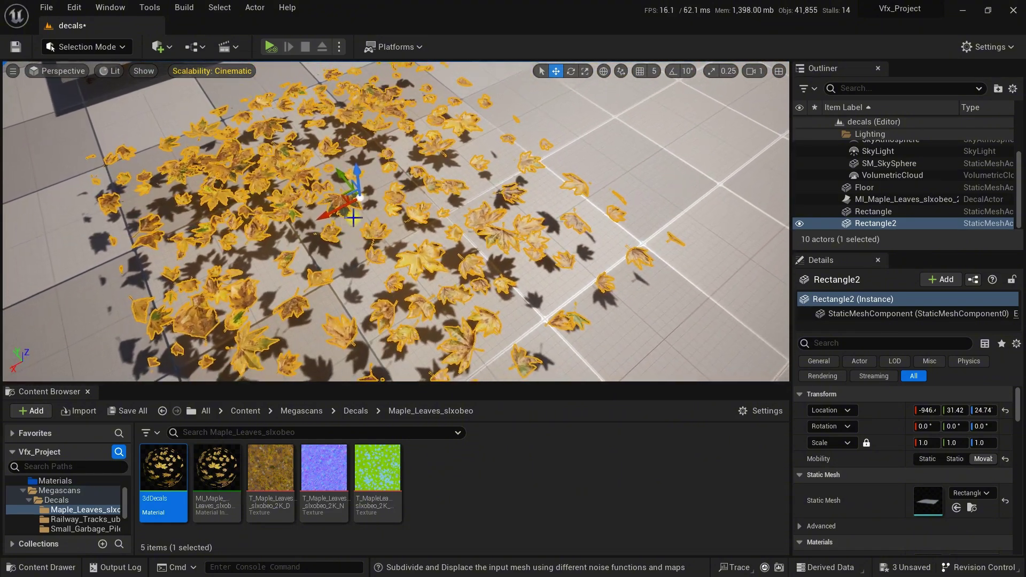
Reselect the Rectangle2 leaves plane and switch the editor to Modeling Mode.
click(353, 217)
click(896, 225)
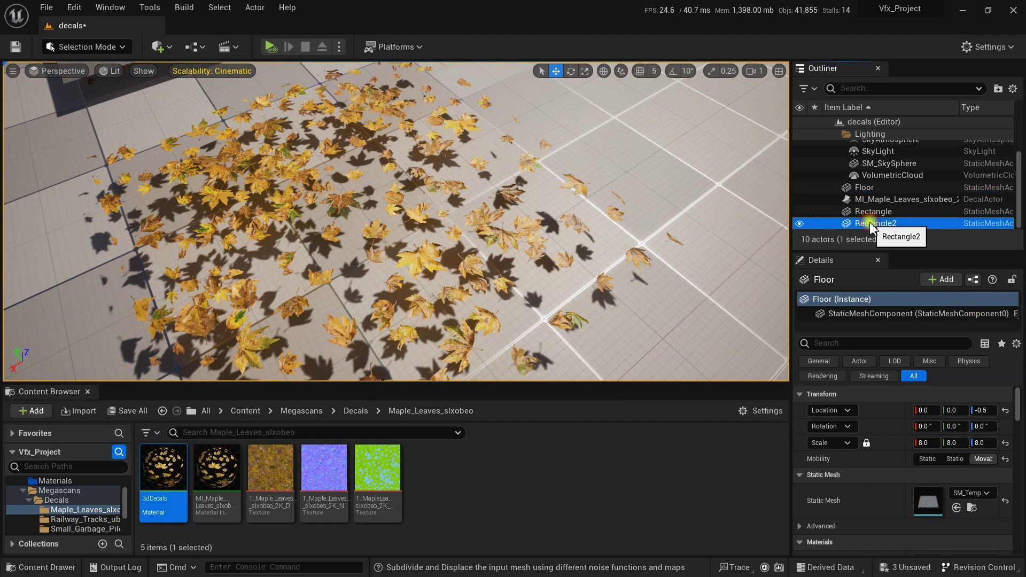
key(a)
right_drag(378, 240, 320, 210)
key(w)
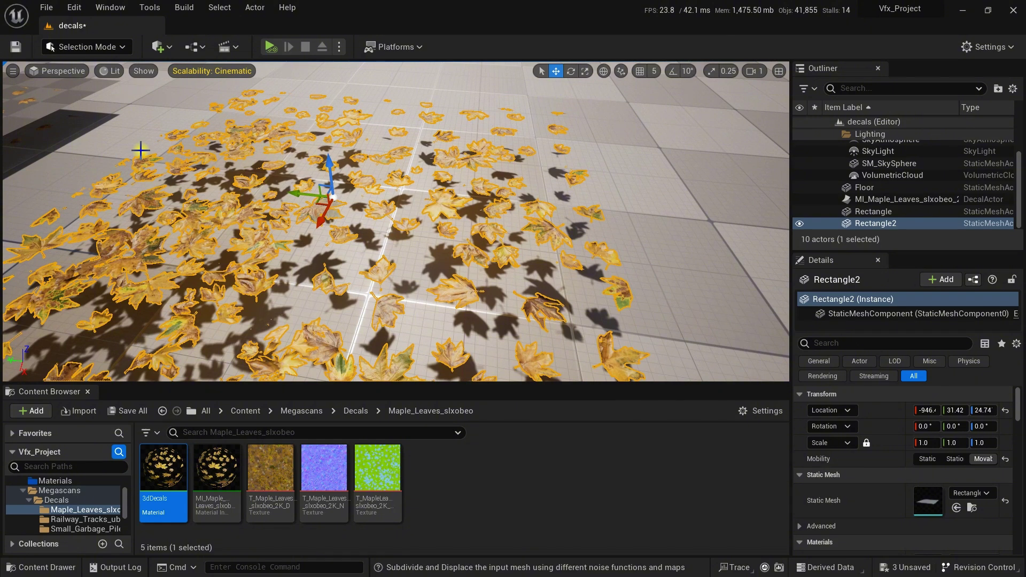
key(shift+5)
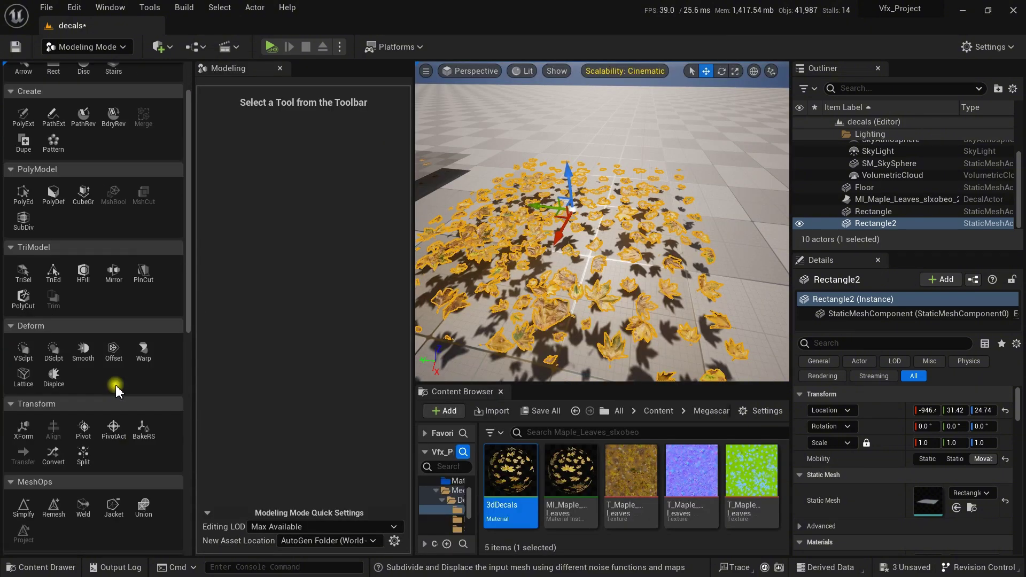
Remesh Rectangle2 with a target triangle count of 50000 and accept the result.
scroll(102, 390, down, 5)
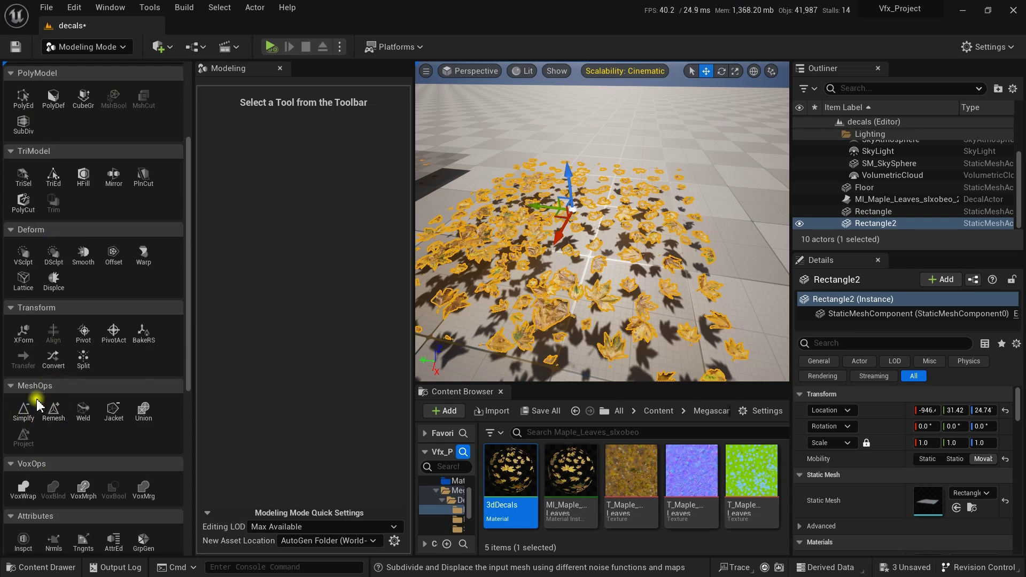
click(57, 422)
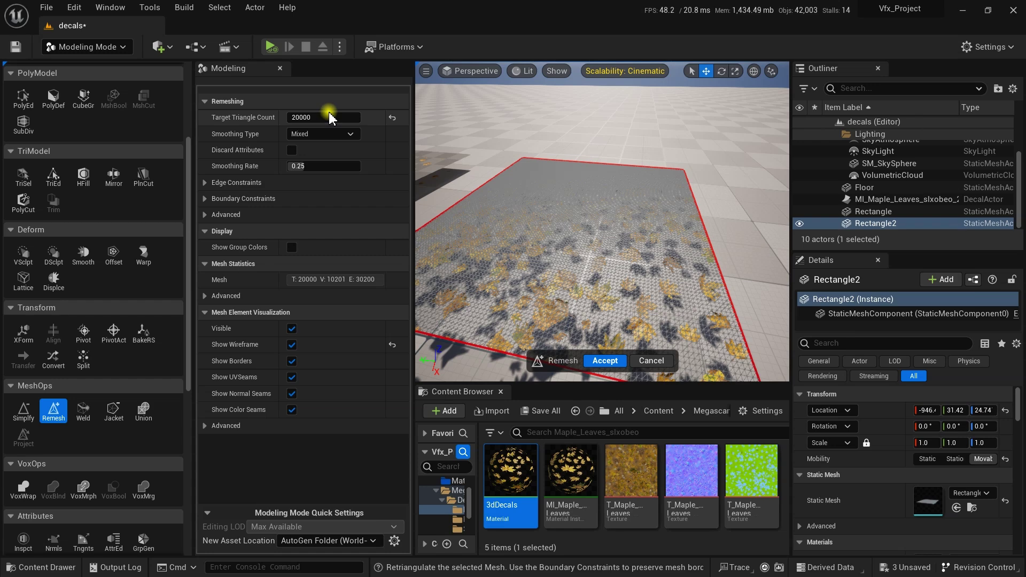
click(329, 118)
key(BackSpace)
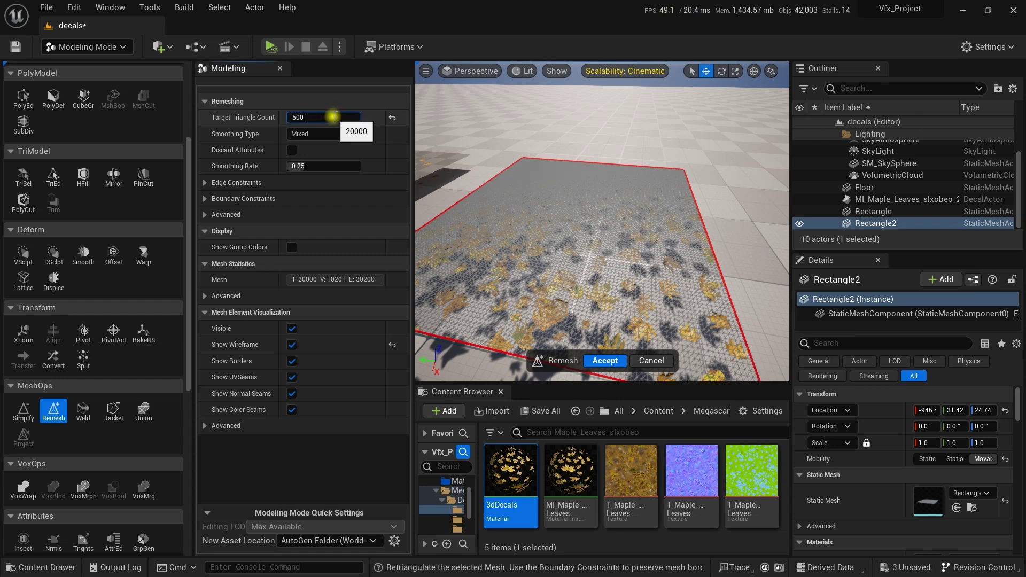
text(50000)
key(Return)
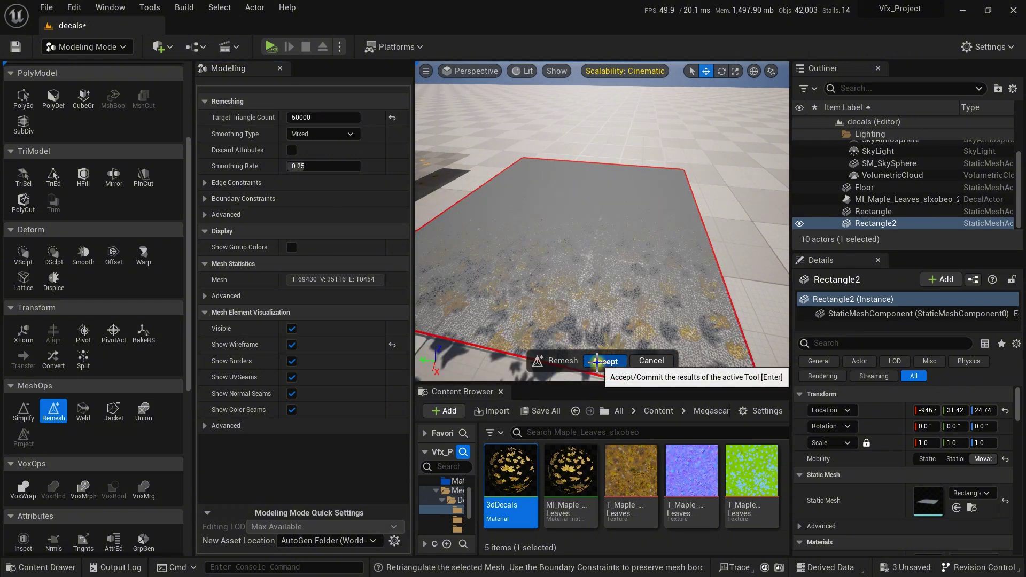
click(597, 361)
Displace Rectangle2 using the Texture2D Map type with the T_MapleLeaves_slxobeo_2K_DpRA texture as the displacement map.
scroll(87, 267, up, 3)
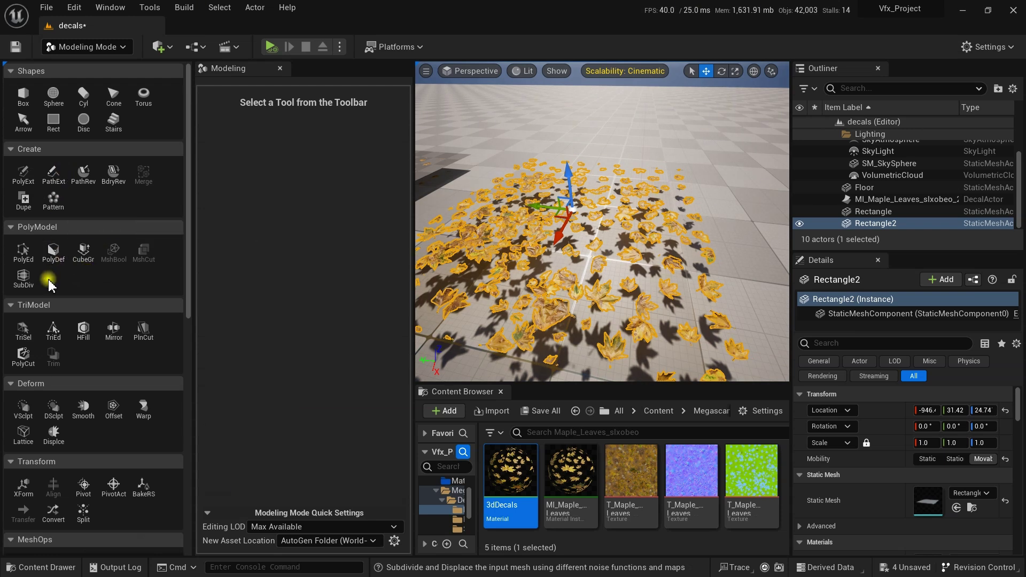
scroll(66, 321, down, 2)
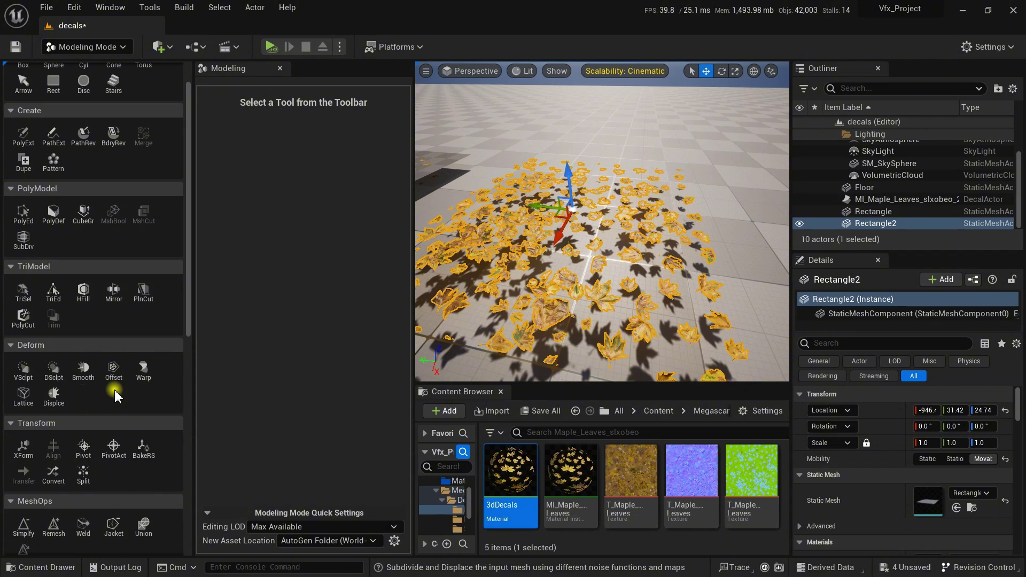
scroll(110, 394, down, 2)
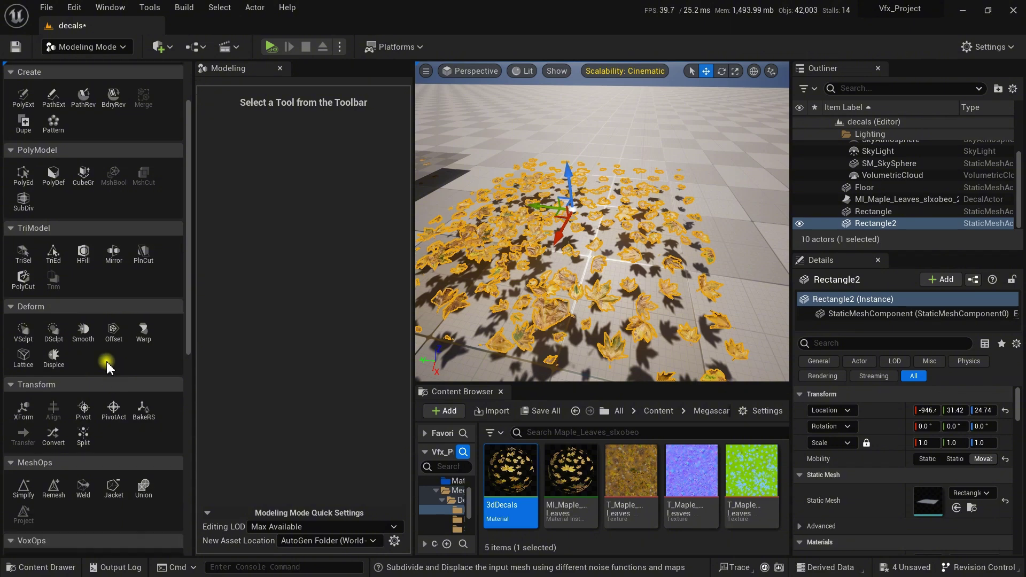
click(53, 357)
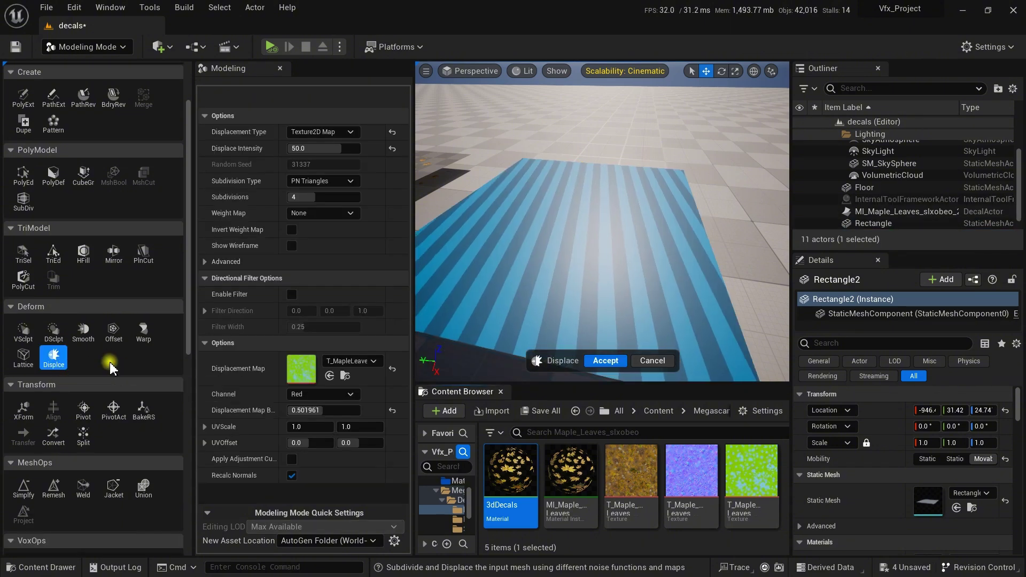
click(324, 133)
click(328, 177)
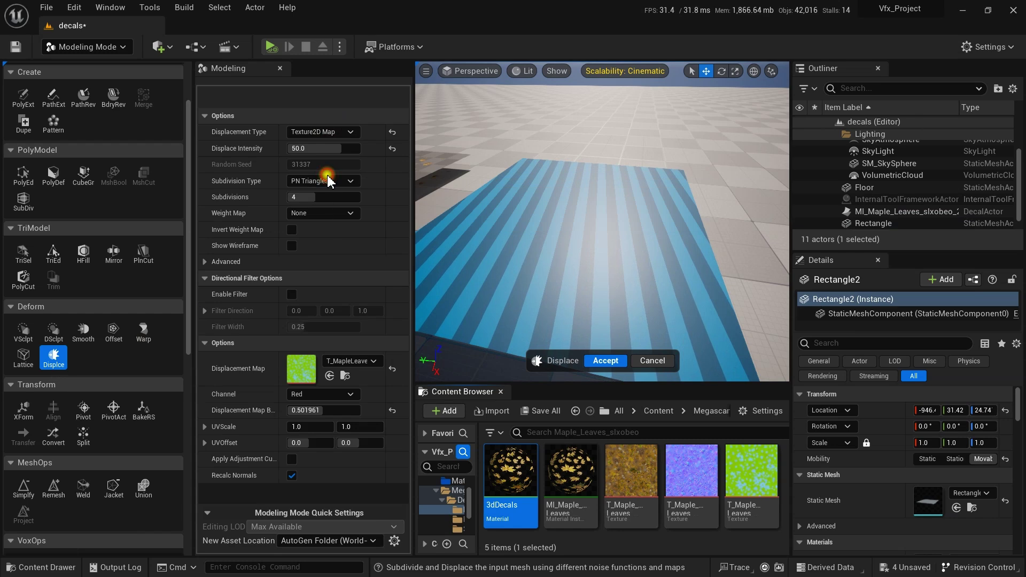
click(322, 133)
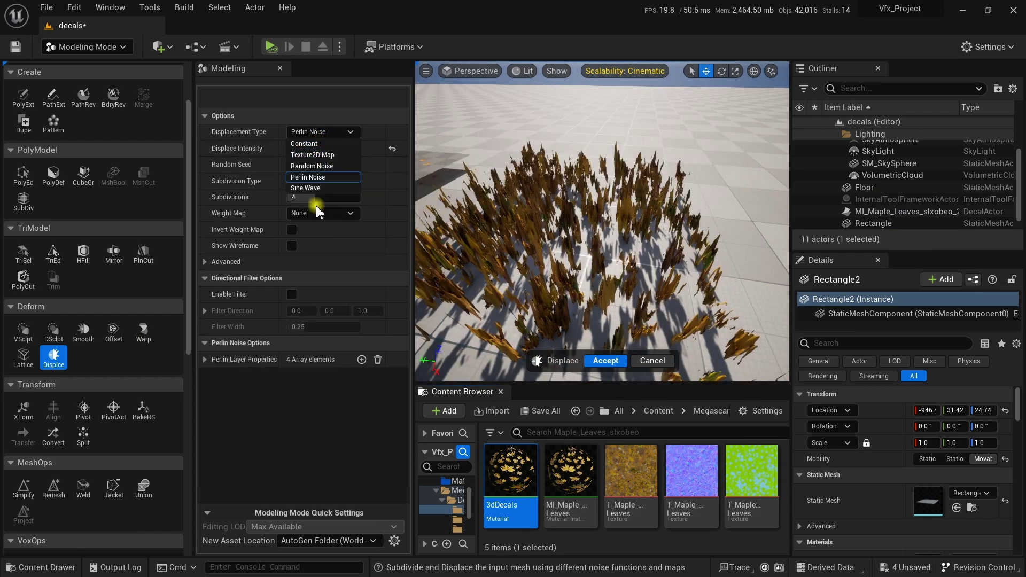
click(320, 155)
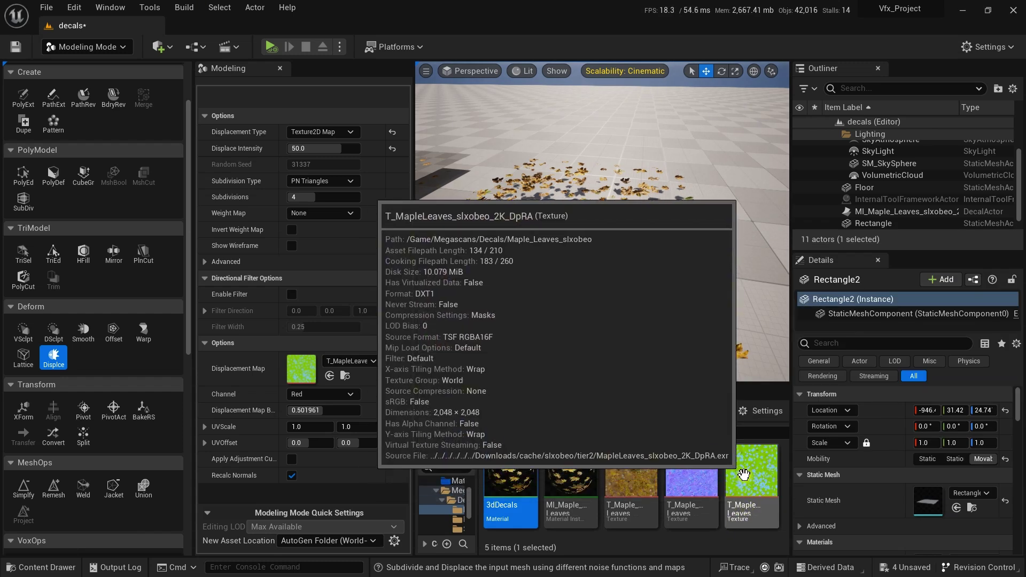
drag(743, 510, 357, 367)
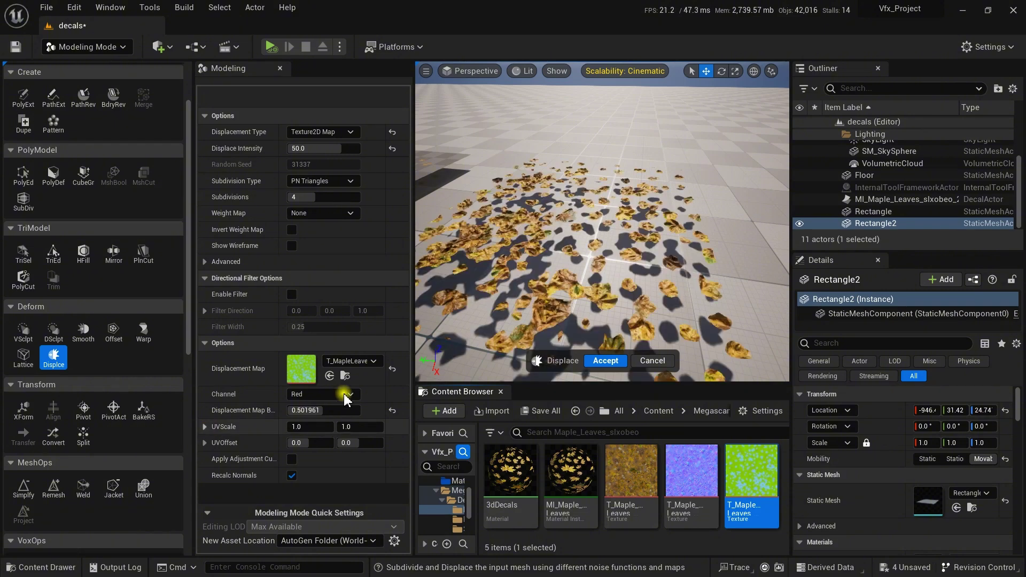
Try a Displace Intensity of 100 and inspect the previewed leaves up close.
right_drag(662, 214, 609, 233)
key(w)
key(q)
key(e)
key(q)
right_drag(654, 181, 742, 207)
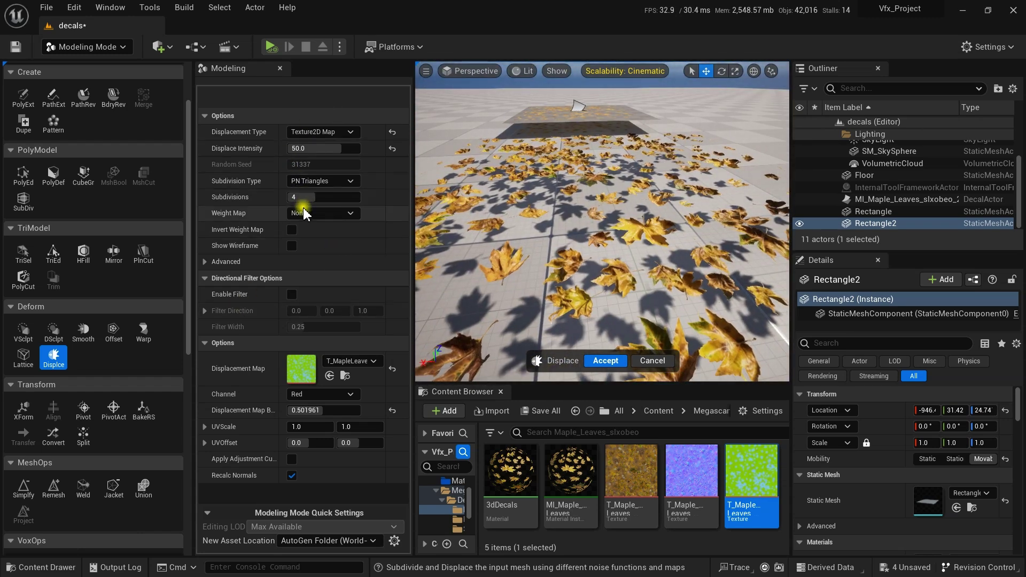
click(317, 198)
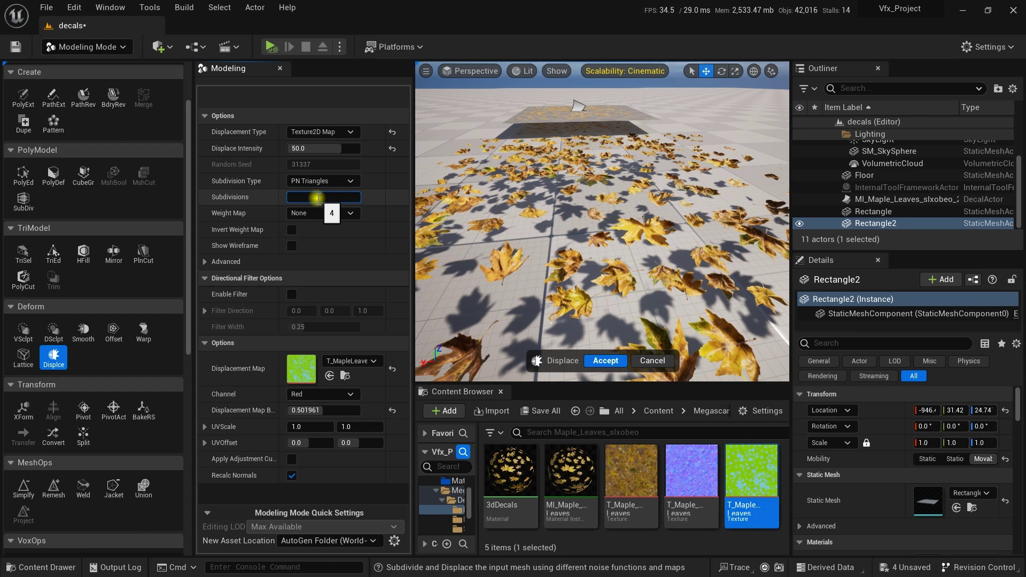
click(332, 149)
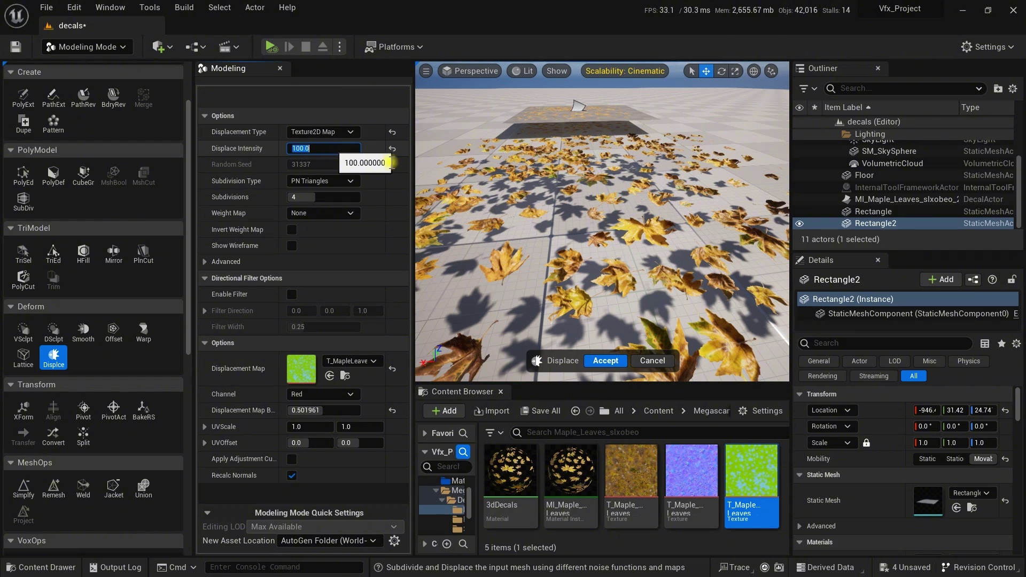
key(w)
right_drag(553, 242, 553, 219)
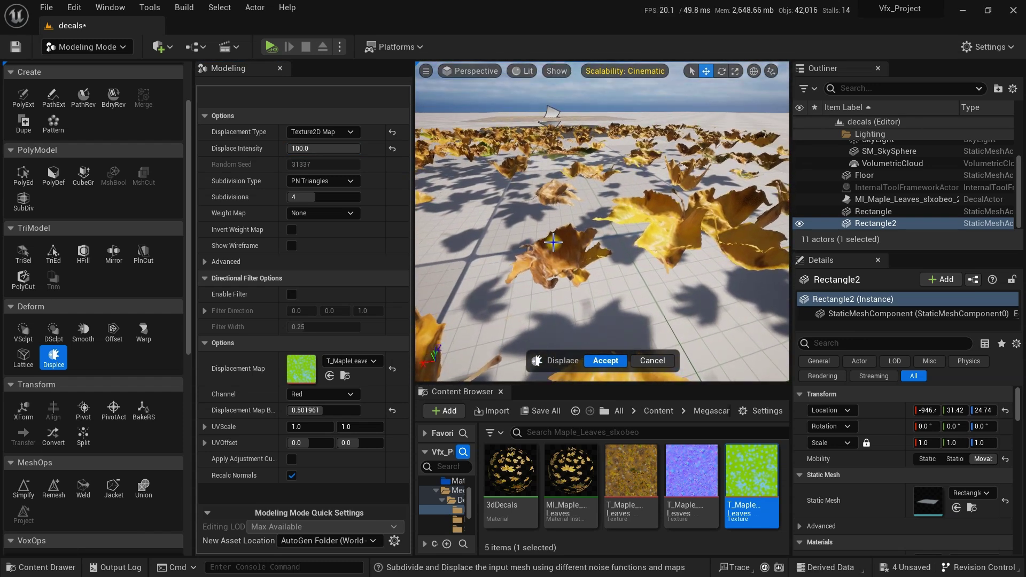
Set the Displace Intensity to 60 and accept the displacement on Rectangle2.
click(318, 148)
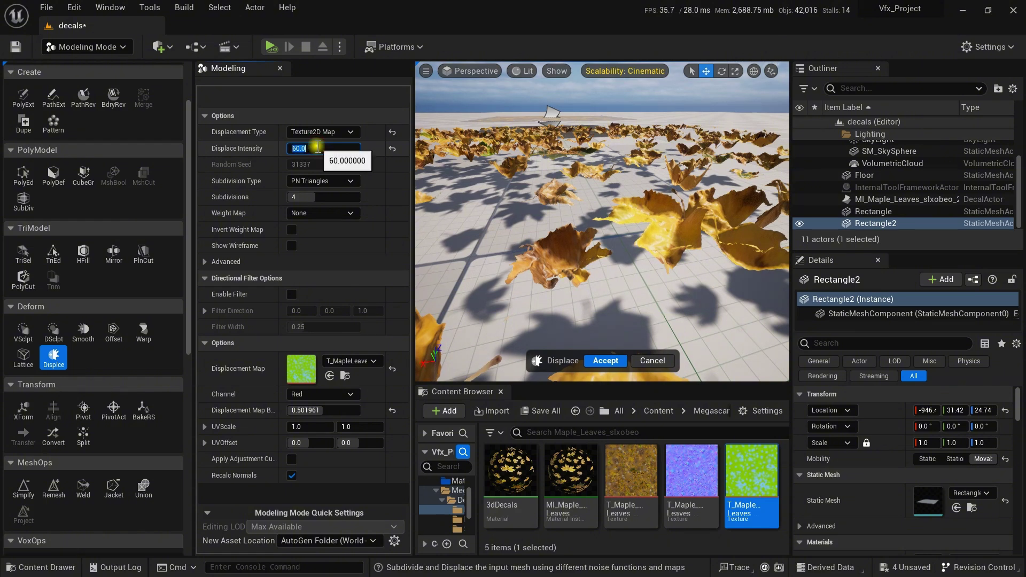
key(Return)
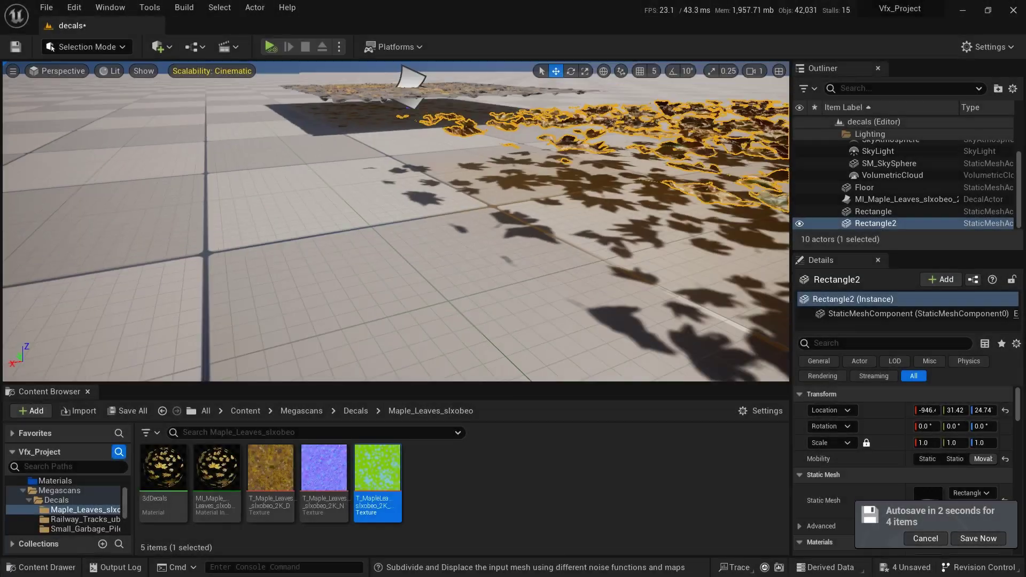
Compare the displaced Rectangle2 leaves with the flat maple leaves decal from several angles.
right_drag(395, 221, 568, 182)
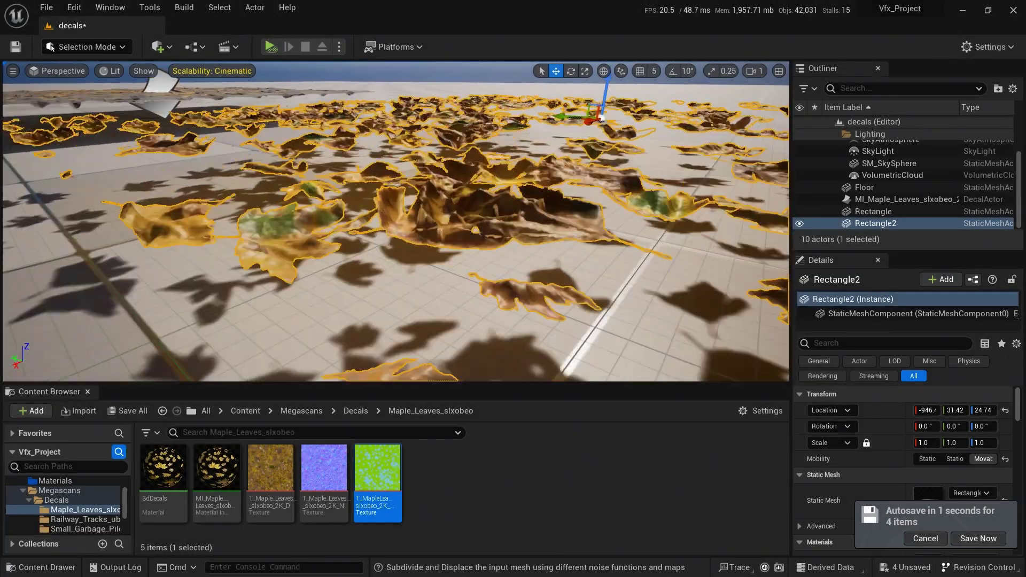
right_drag(396, 221, 508, 273)
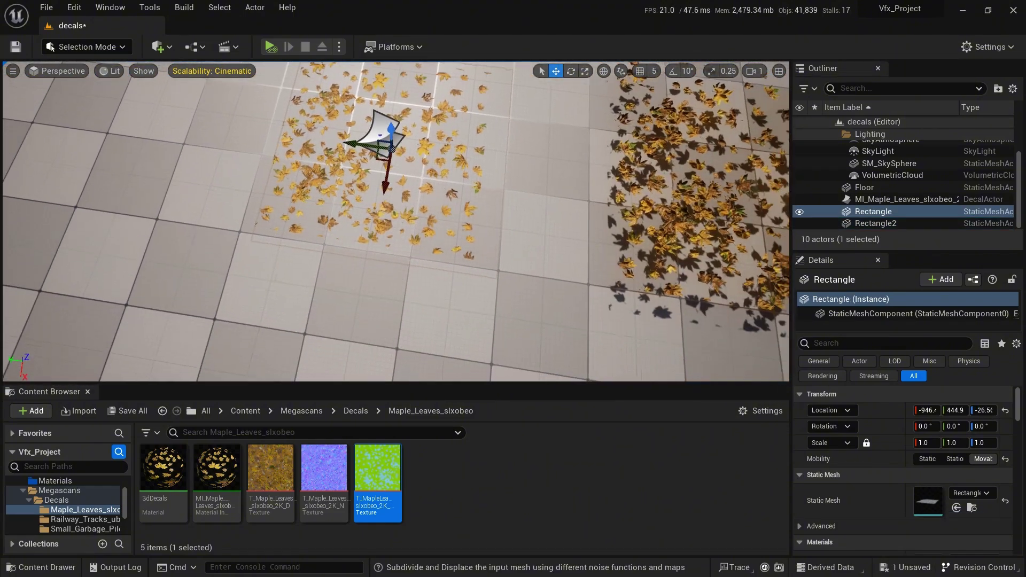
right_drag(395, 222, 411, 173)
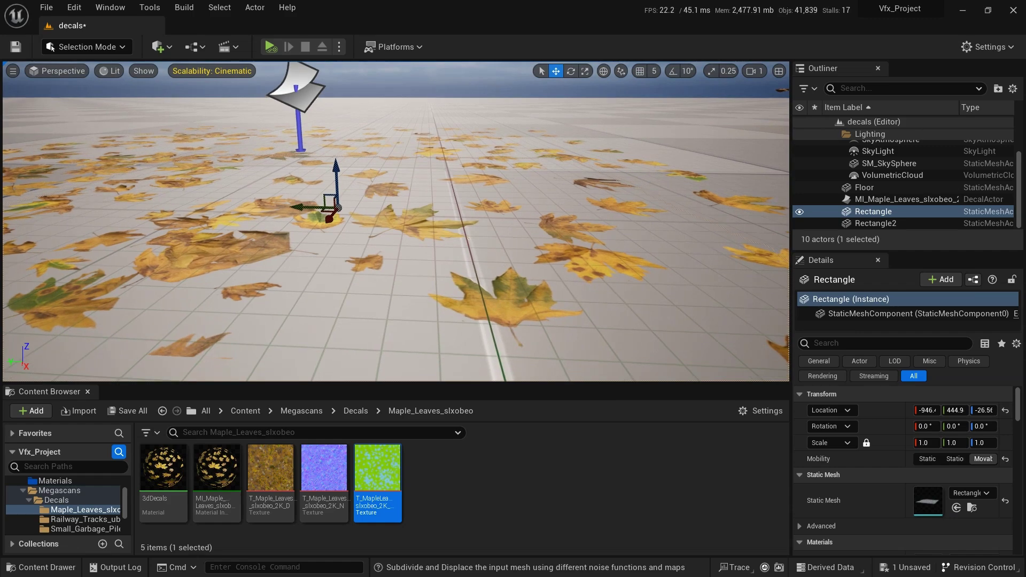
key(d)
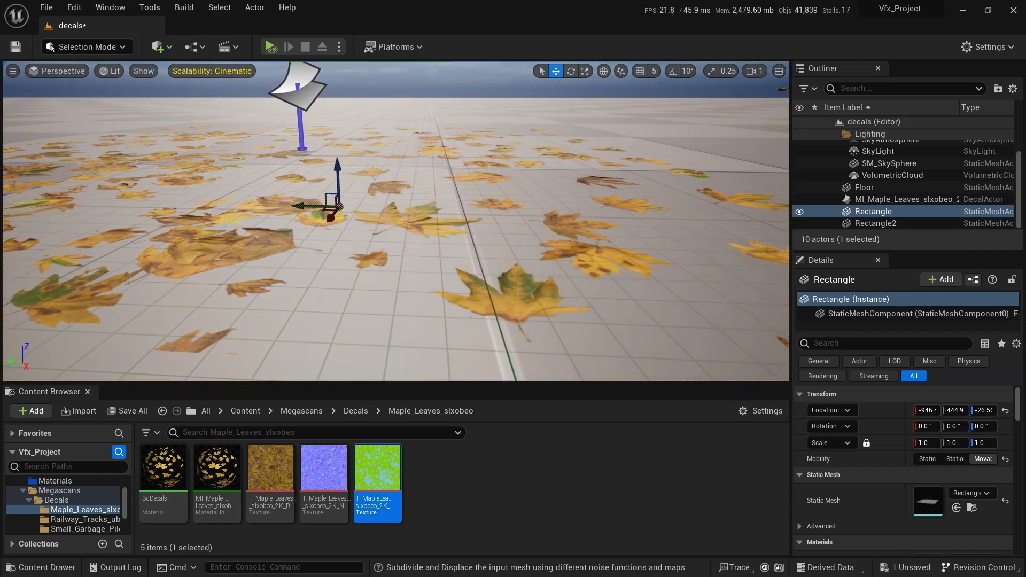
right_drag(369, 203, 424, 249)
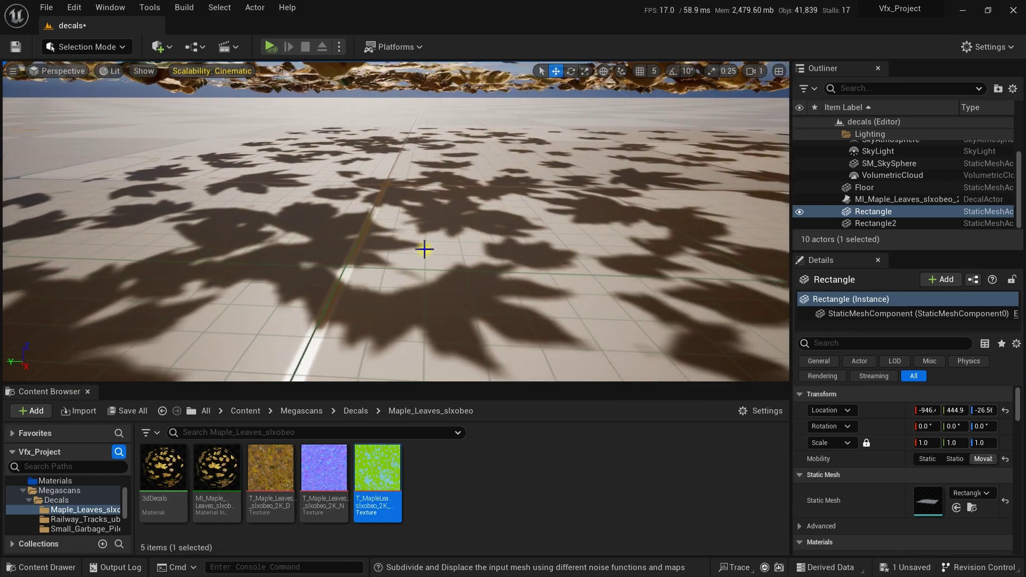
key(w)
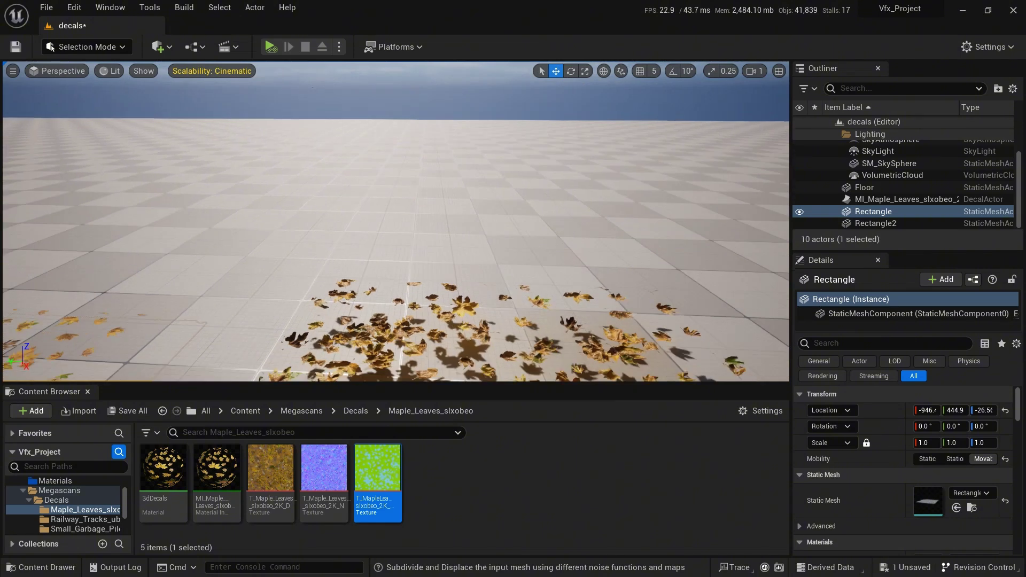